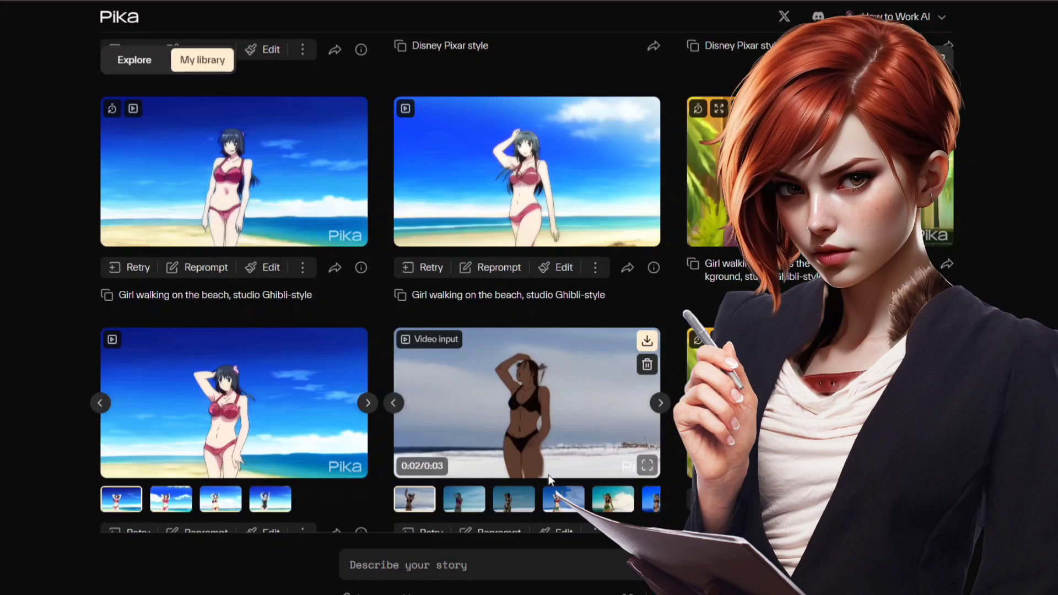
Load the Ghibli beach-walking clip as the video input and bring up the Expand canvas options.
left_click(247, 476)
scroll(243, 468, "down", 1)
left_click(576, 564)
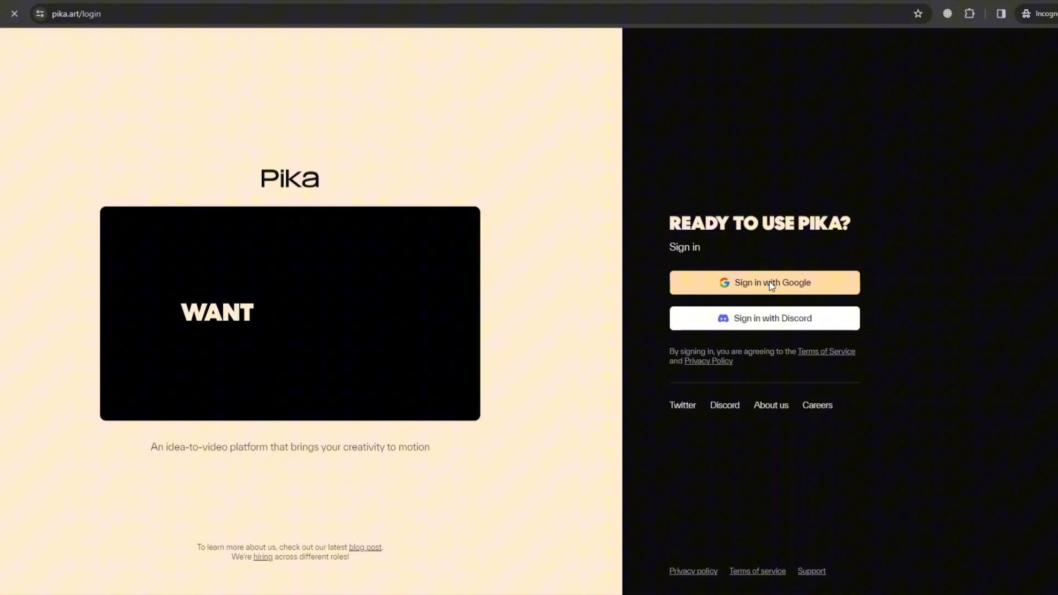
Sign in to Pika with a Google account.
left_click(770, 284)
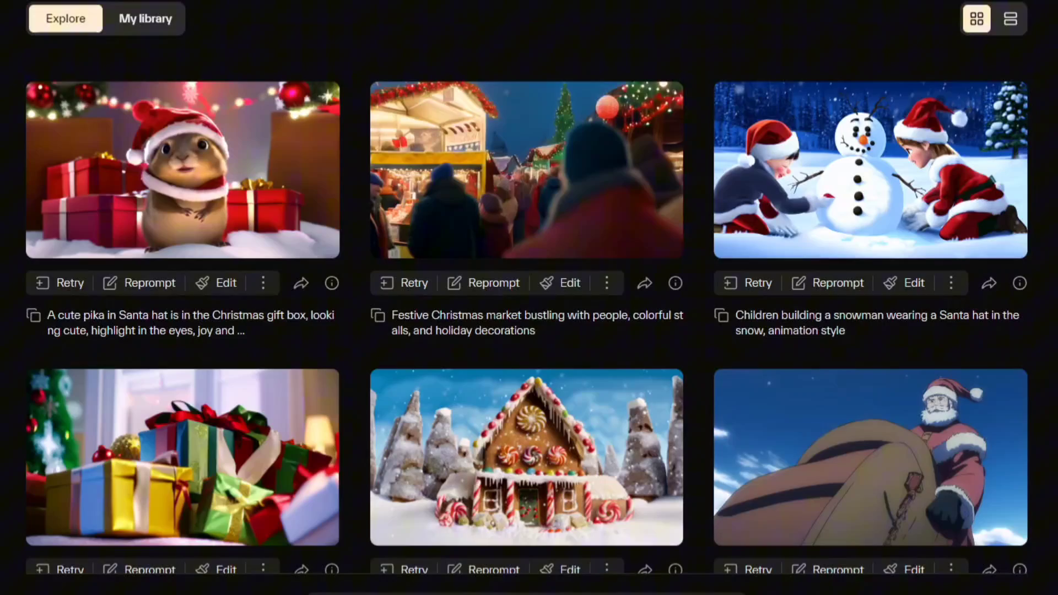
left_click(1013, 1)
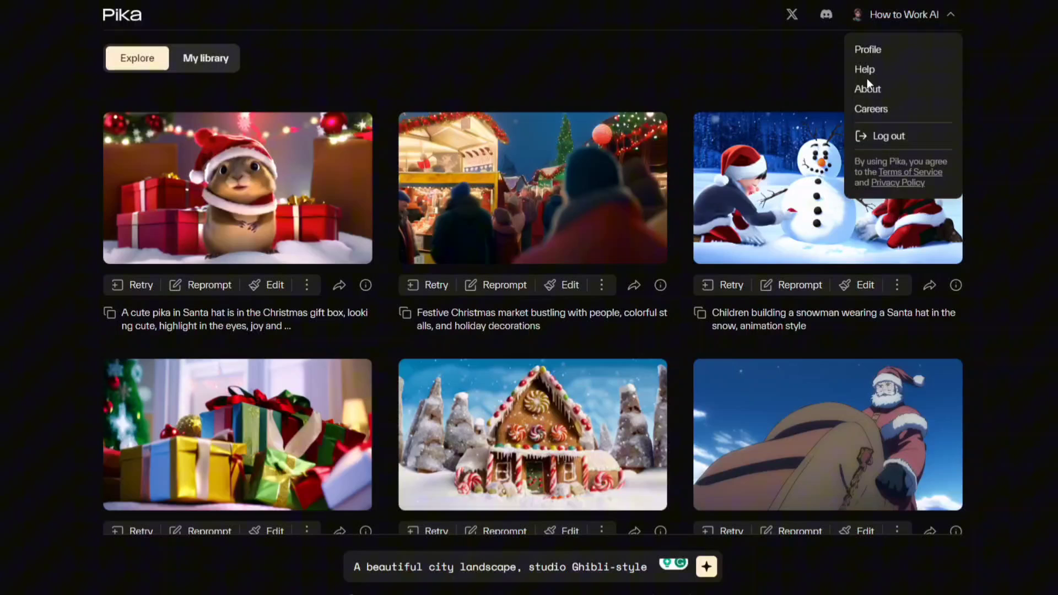
left_click(1036, 133)
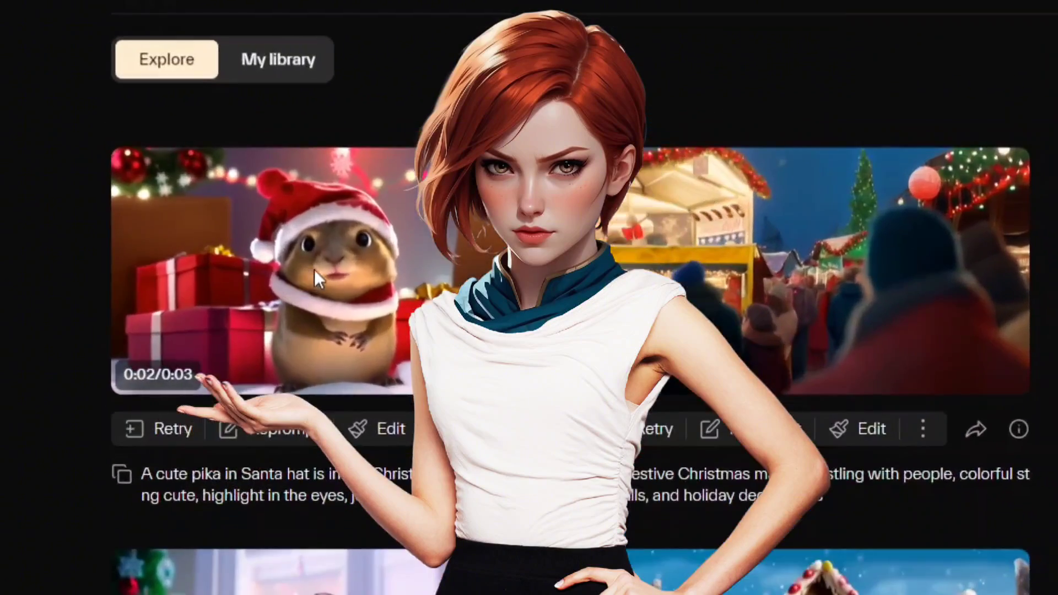
Enter the prompt 'A happy bear in the snow mountains' and generate it.
scroll(325, 220, "down", 3)
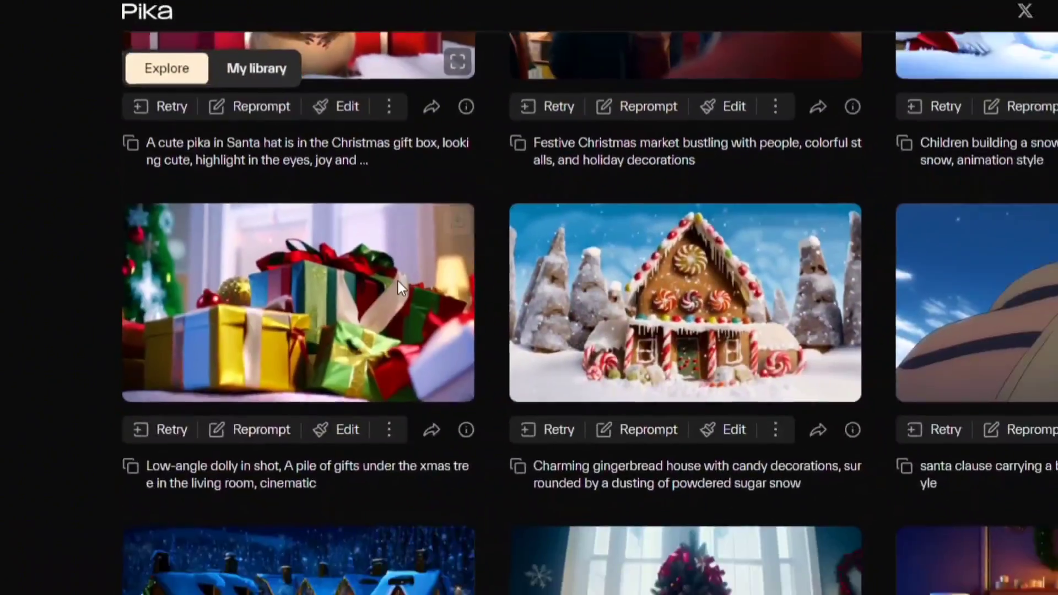
scroll(398, 281, "down", 3)
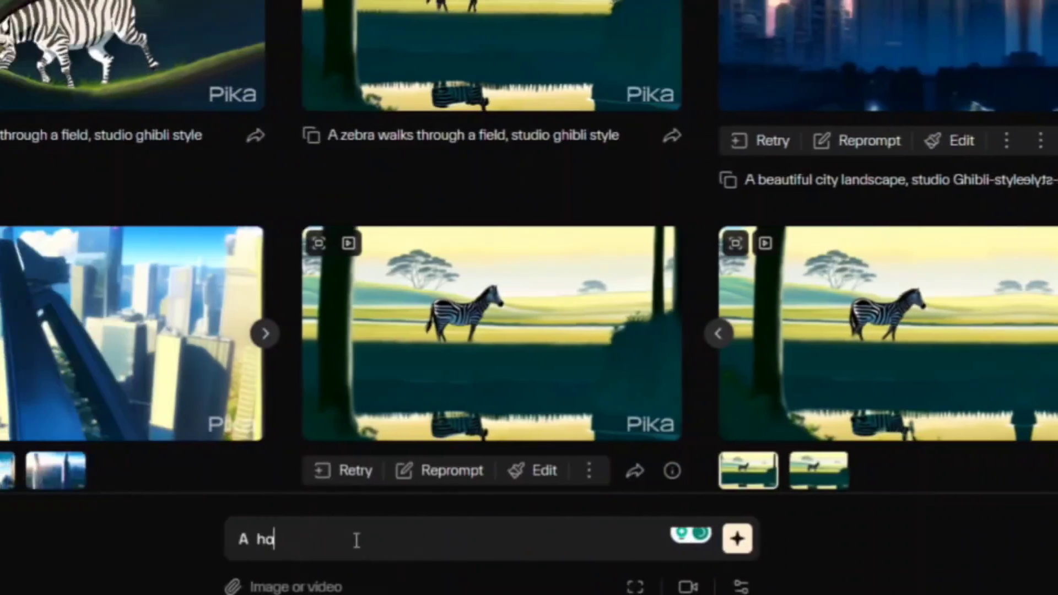
type("ppy bear in the snow mountains")
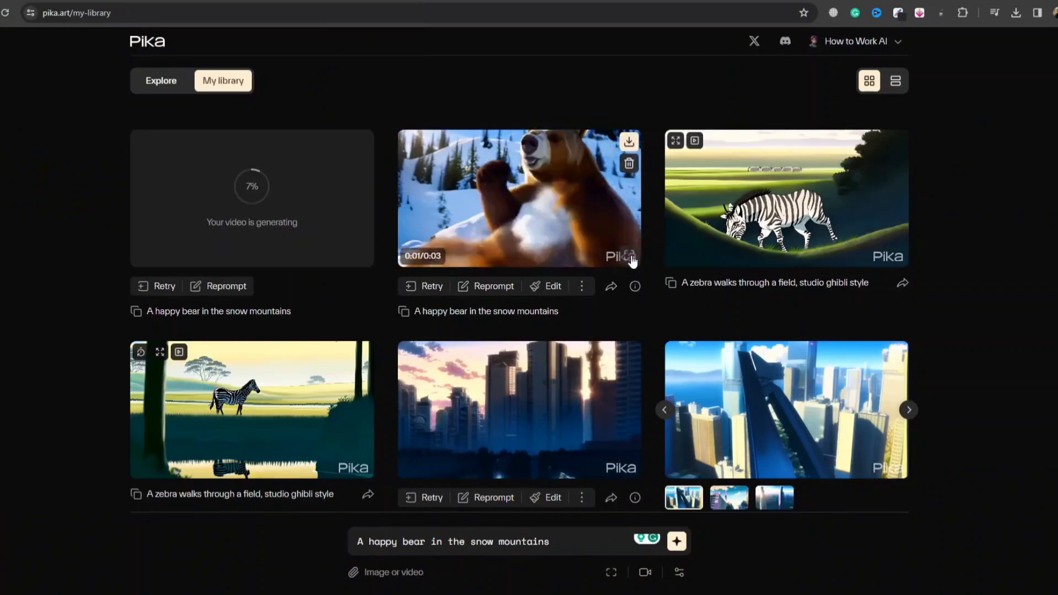
Preview the bear clip, browse Explore, then view My library as a list and back to grid.
left_click(632, 262)
left_click(301, 462)
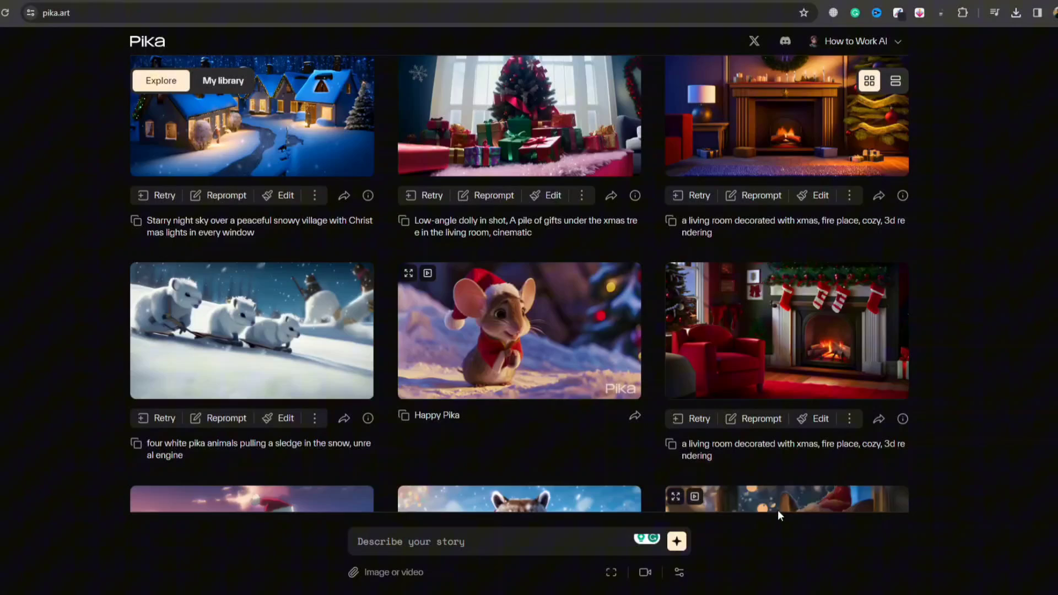
left_click(223, 80)
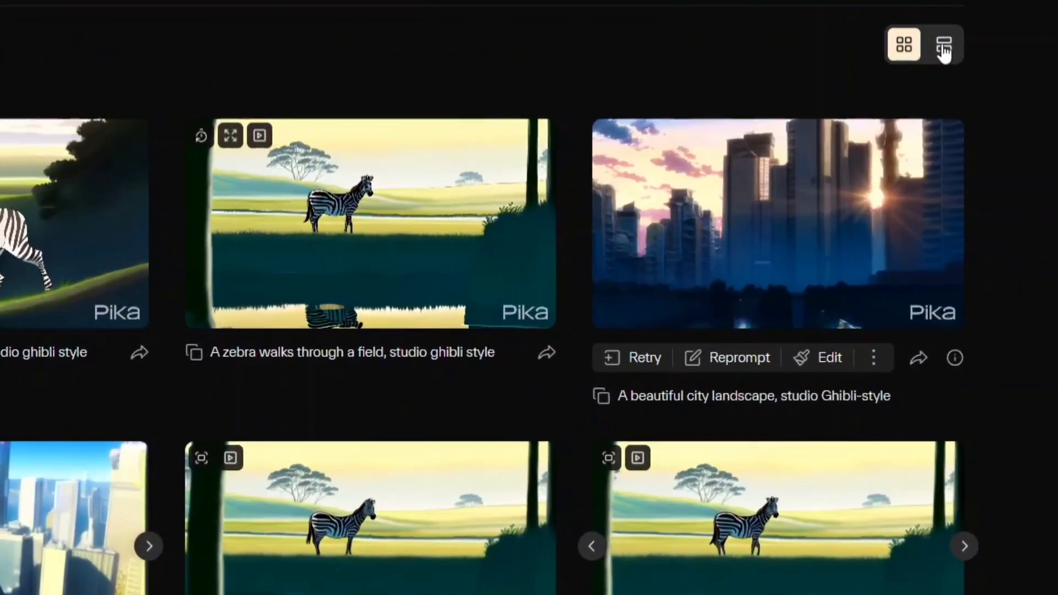
left_click(943, 48)
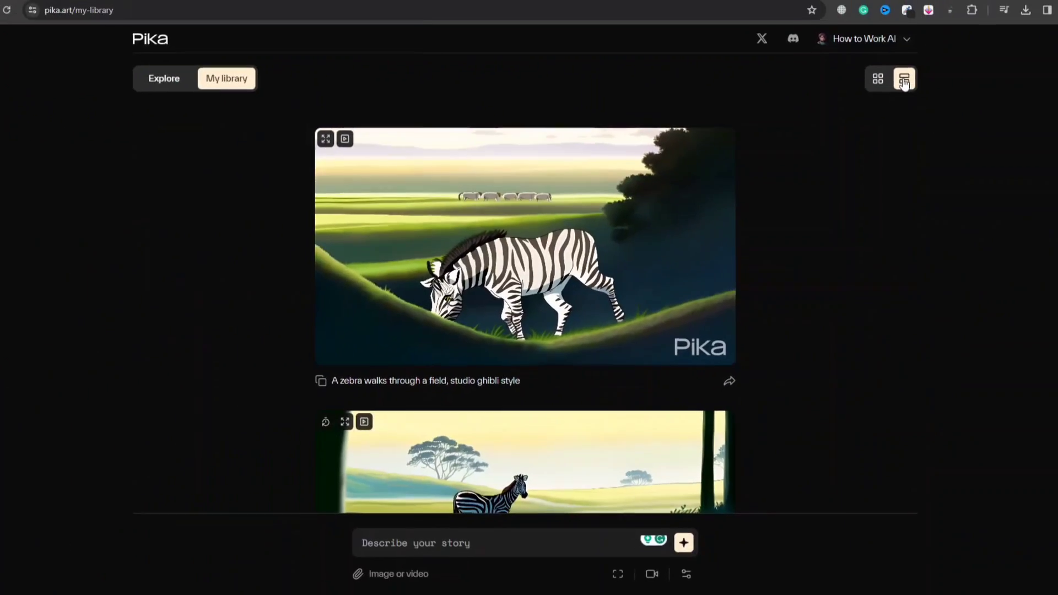
scroll(689, 228, "down", 10)
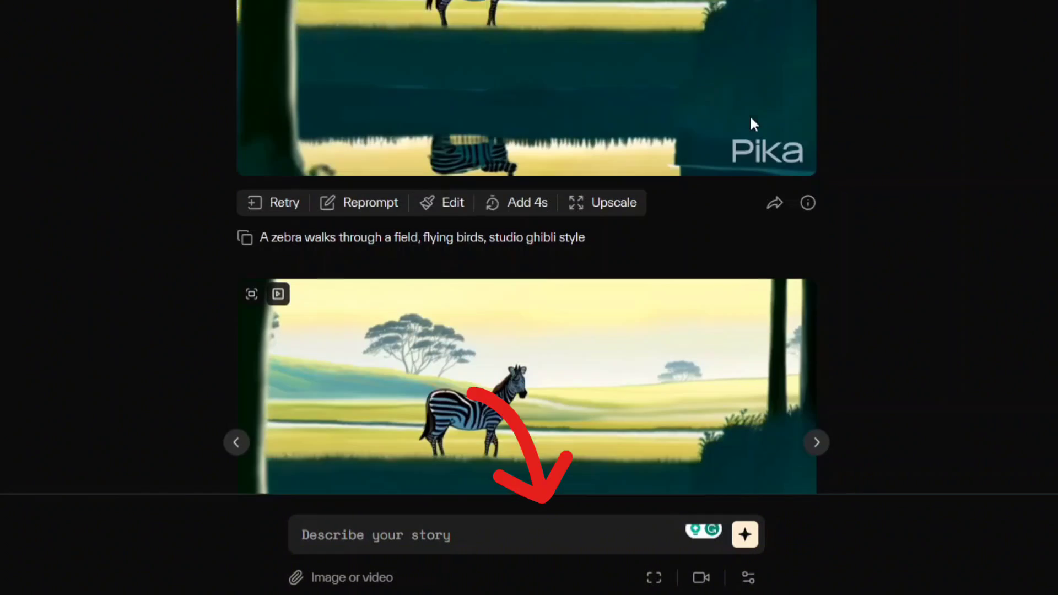
scroll(749, 114, "down", 5)
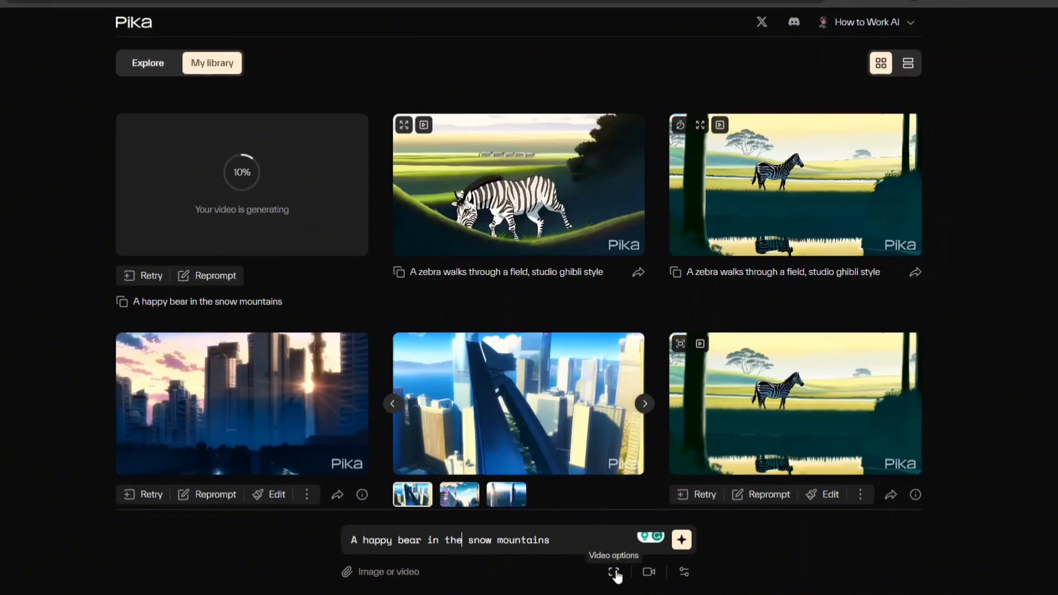
Adjust the FPS slider in Video options and show the camera motion controls at strength 2.
left_click(613, 573)
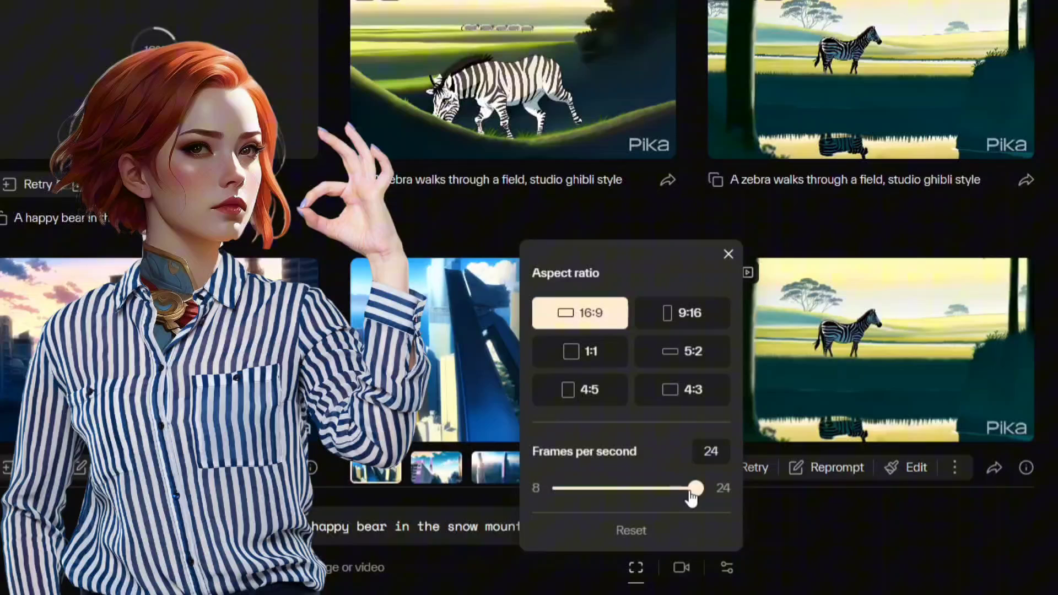
left_click_drag(631, 492, 613, 492)
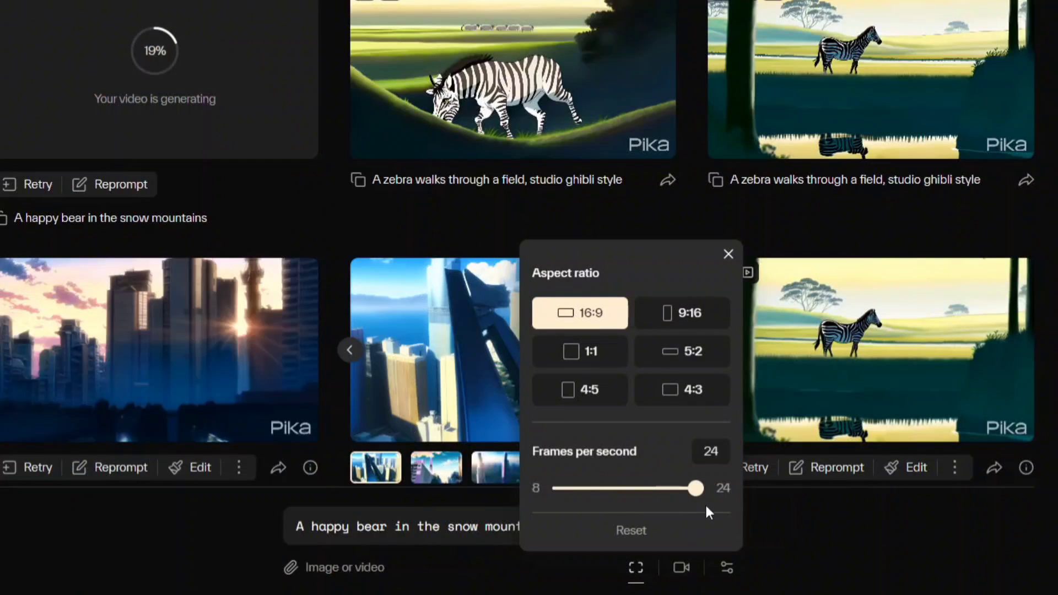
left_click(681, 568)
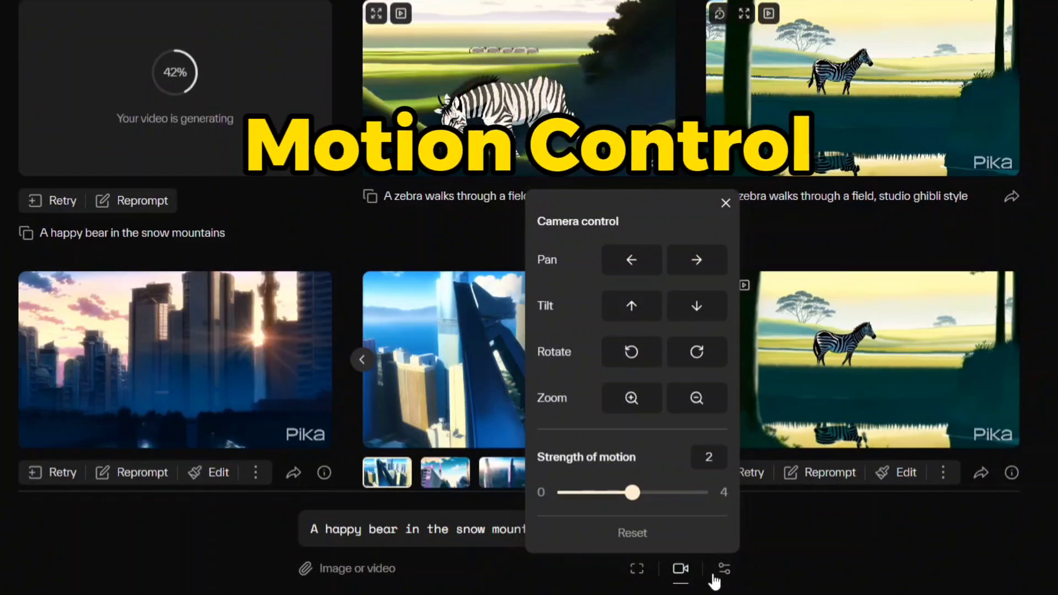
Negative-prompt bad, ugly, low resolution, extra head, extra arms, extra ears; tweak Consistency.
left_click(725, 569)
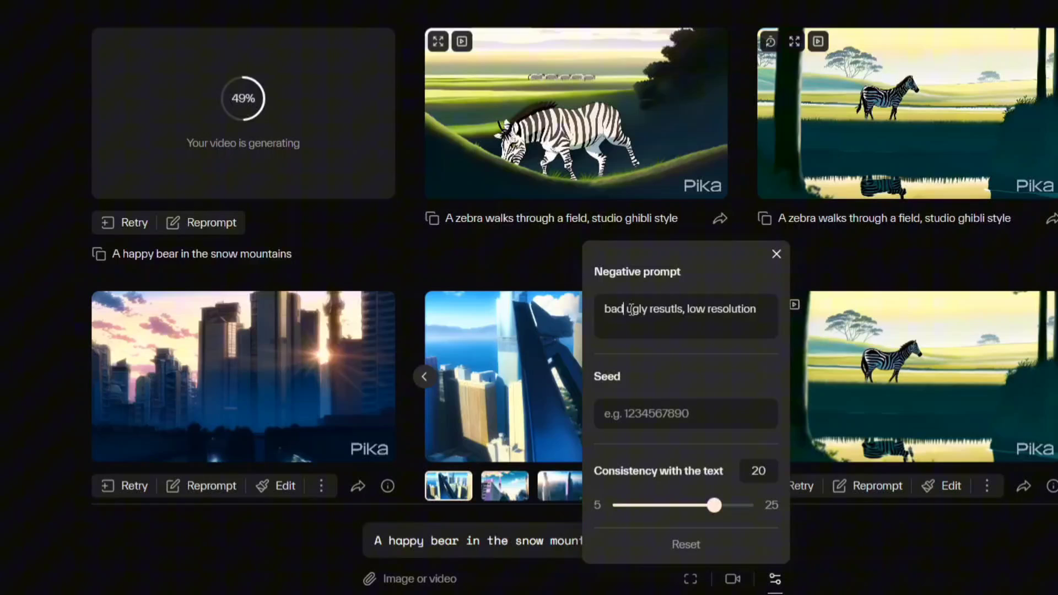
type(", ext")
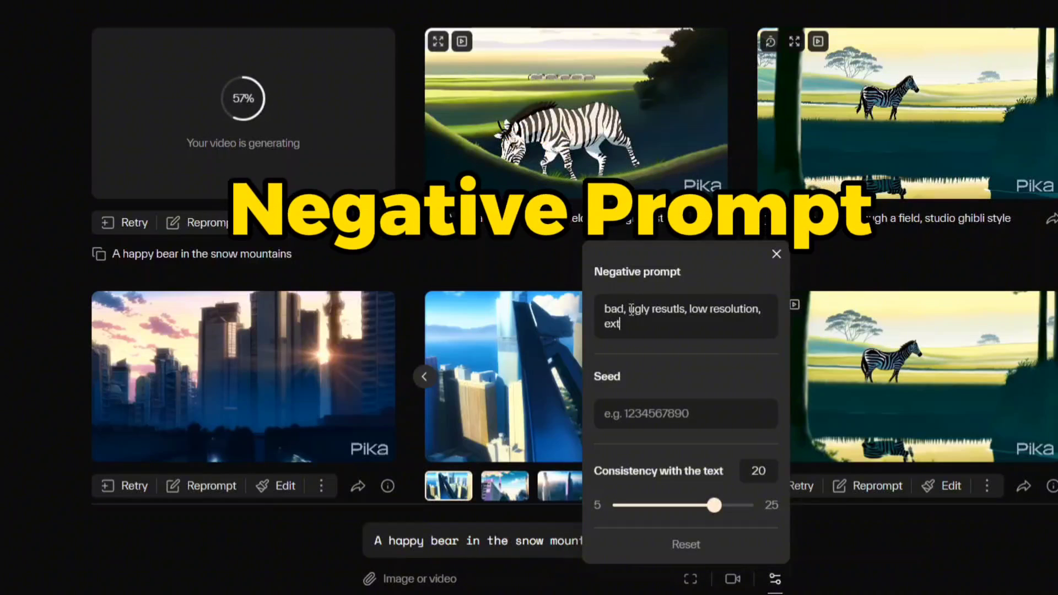
type("ra head, extra arms, extra ears")
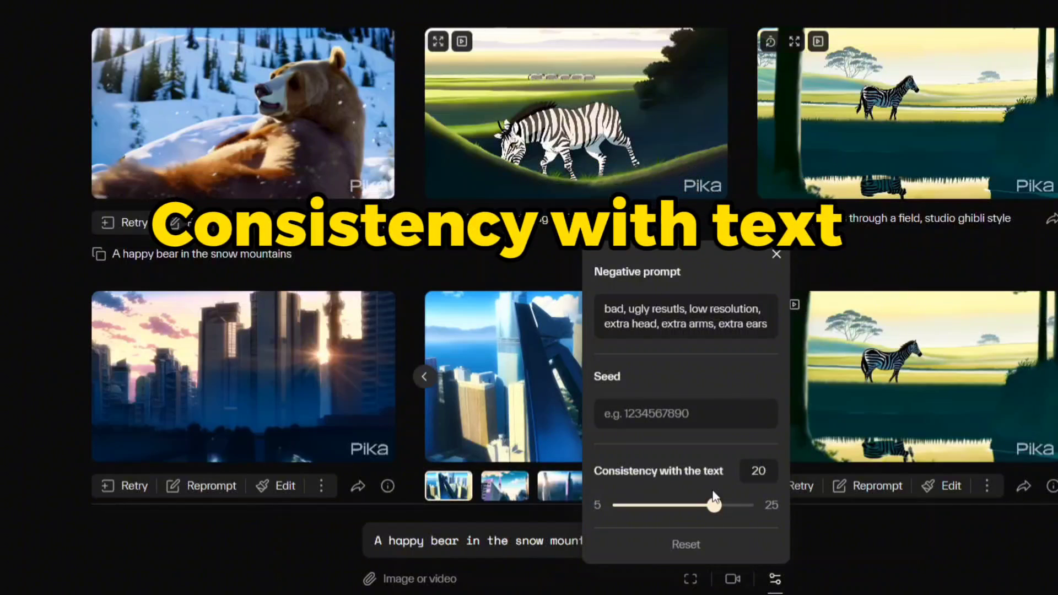
mouse_move(714, 505)
left_mouse_down()
mouse_move(673, 506)
mouse_move(715, 506)
left_mouse_up()
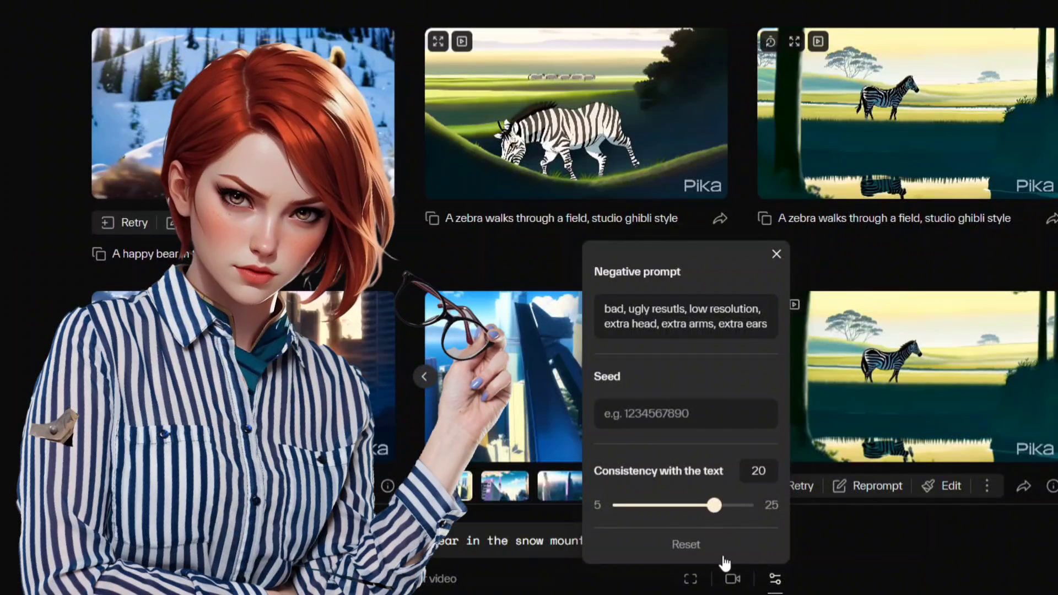
left_click(878, 550)
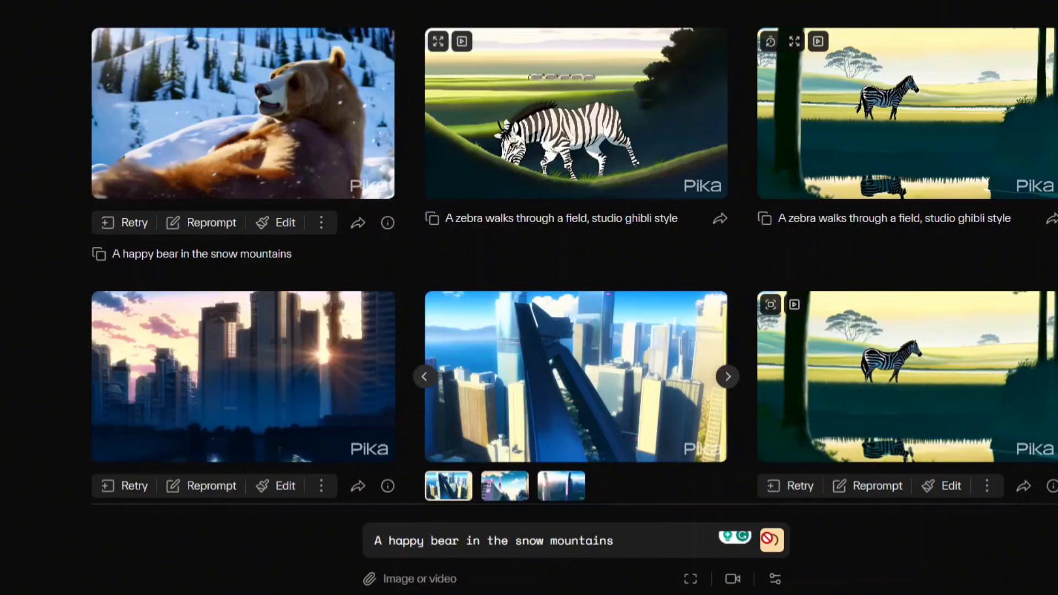
Generate 'A happy bear in the snow mountains' again using the new settings.
left_click(770, 539)
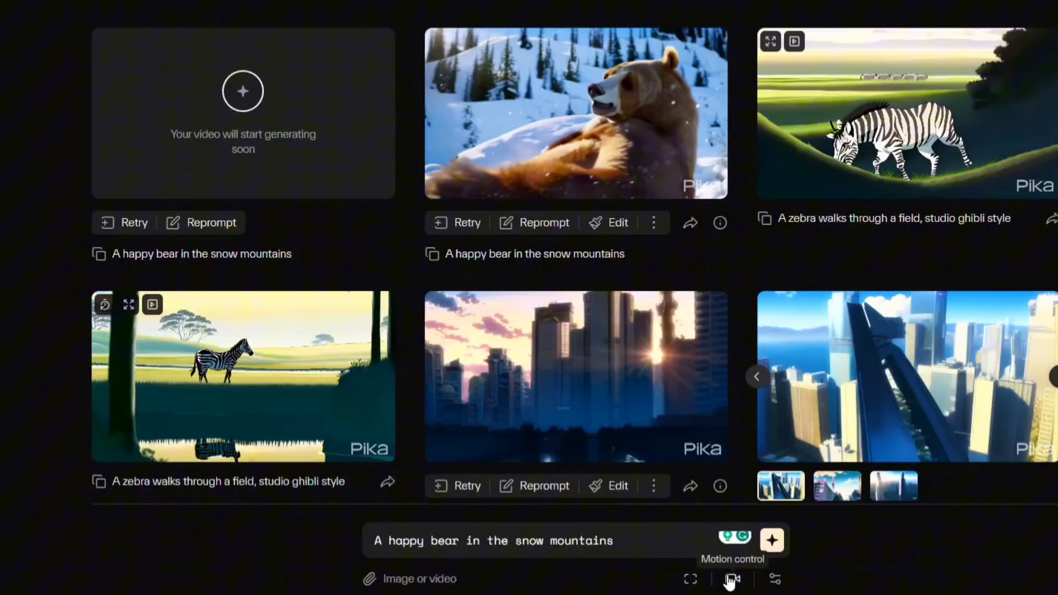
left_click(730, 580)
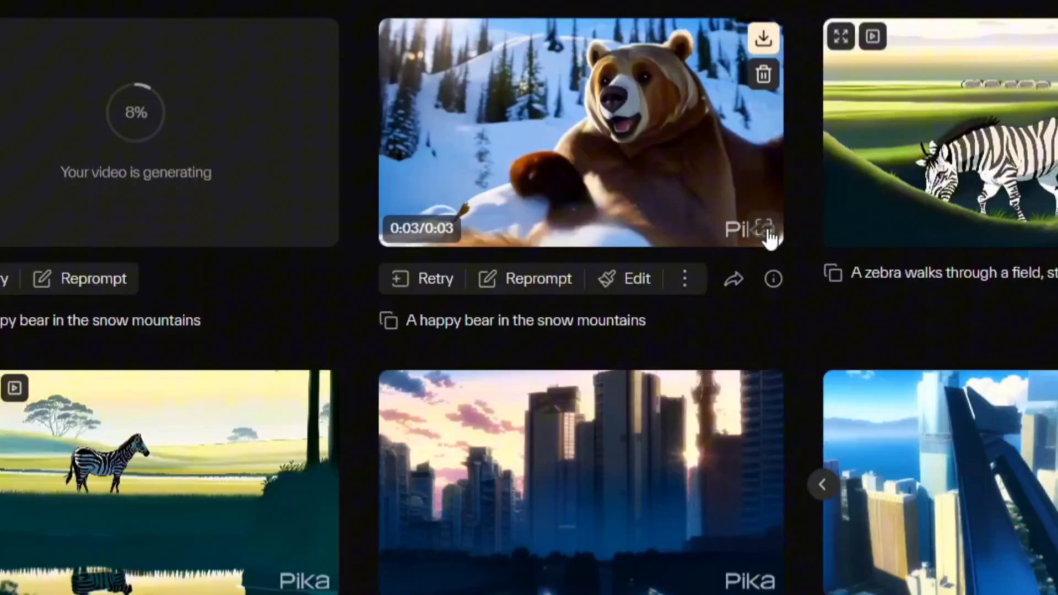
Retry the enlarged bear video for variations, then load the original 1280×720 take for editing.
left_click(763, 223)
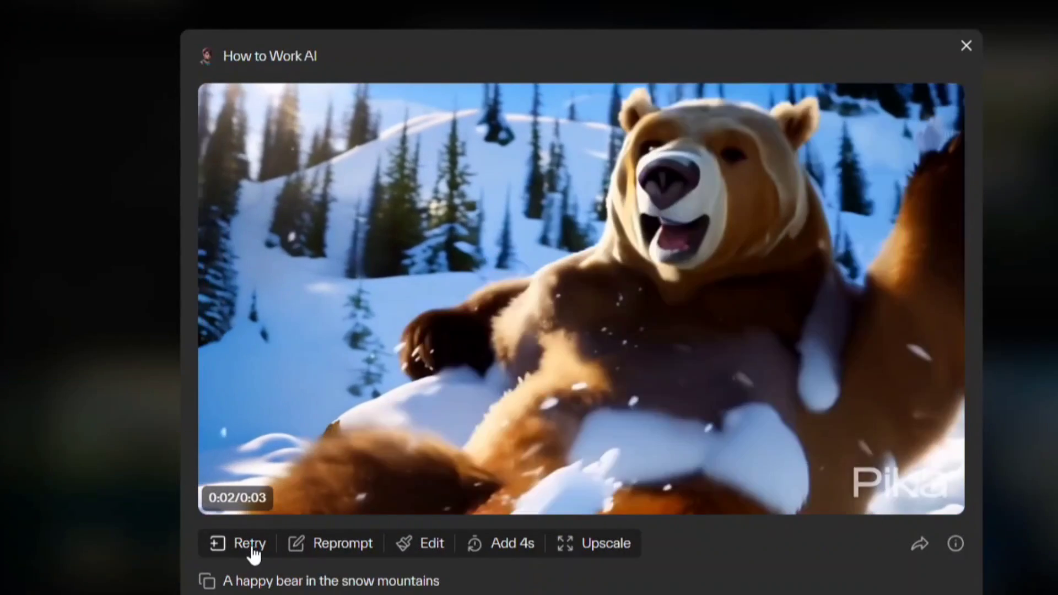
left_click(251, 544)
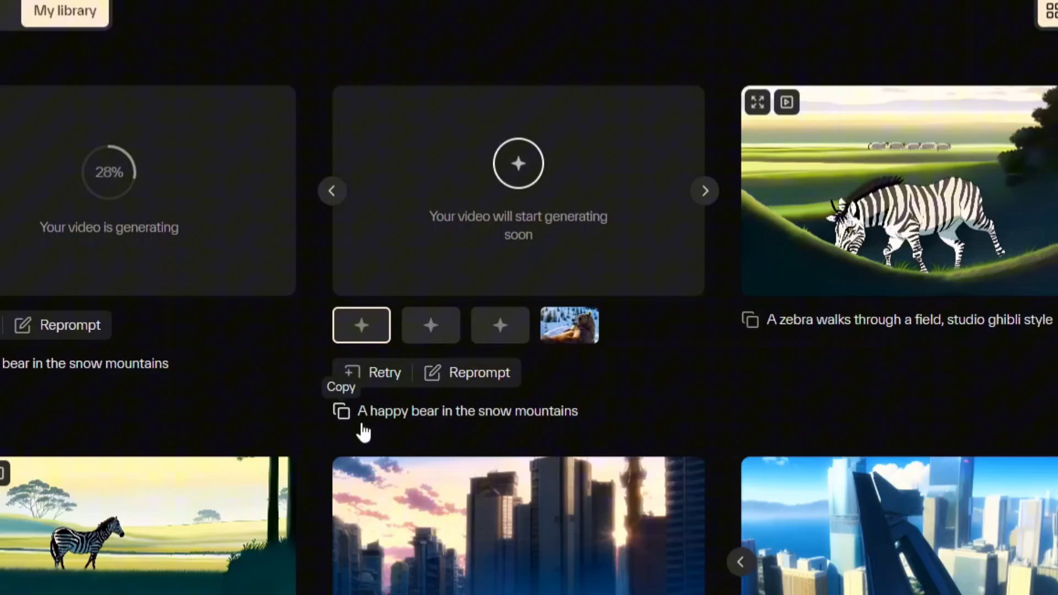
left_click(565, 329)
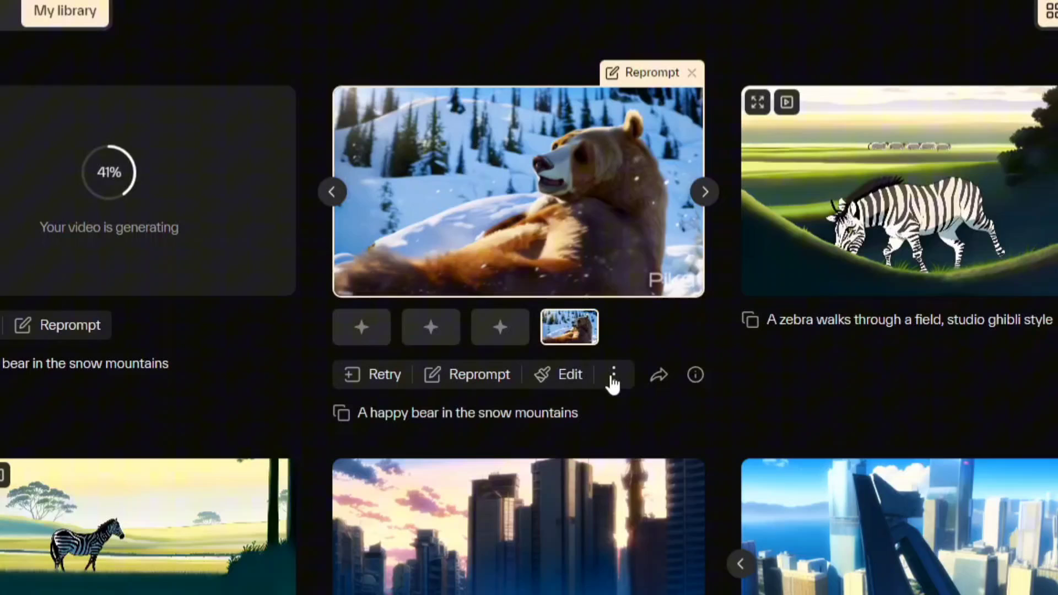
left_click(613, 377)
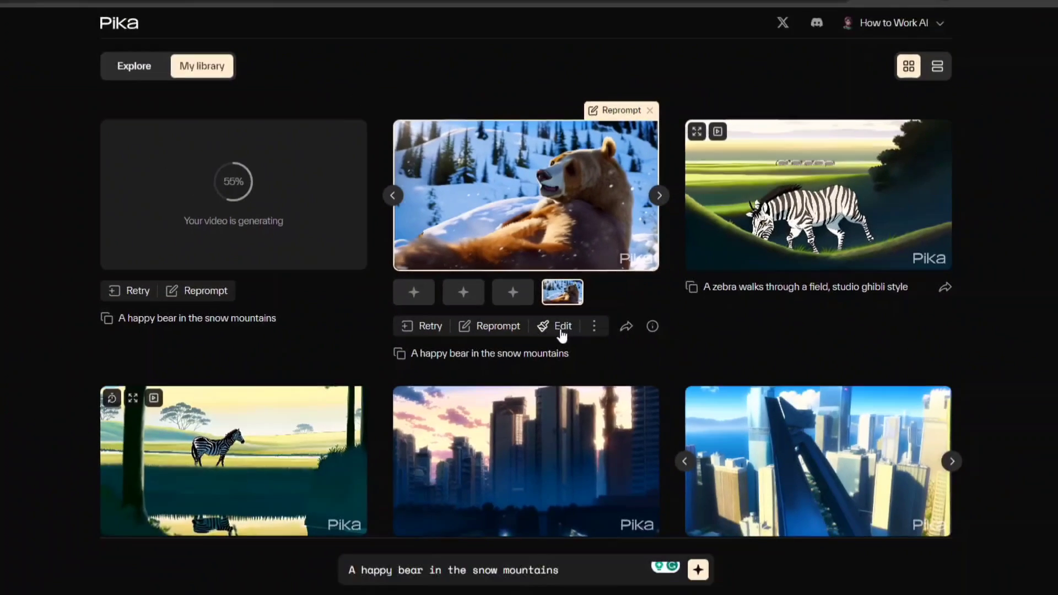
left_click(567, 381)
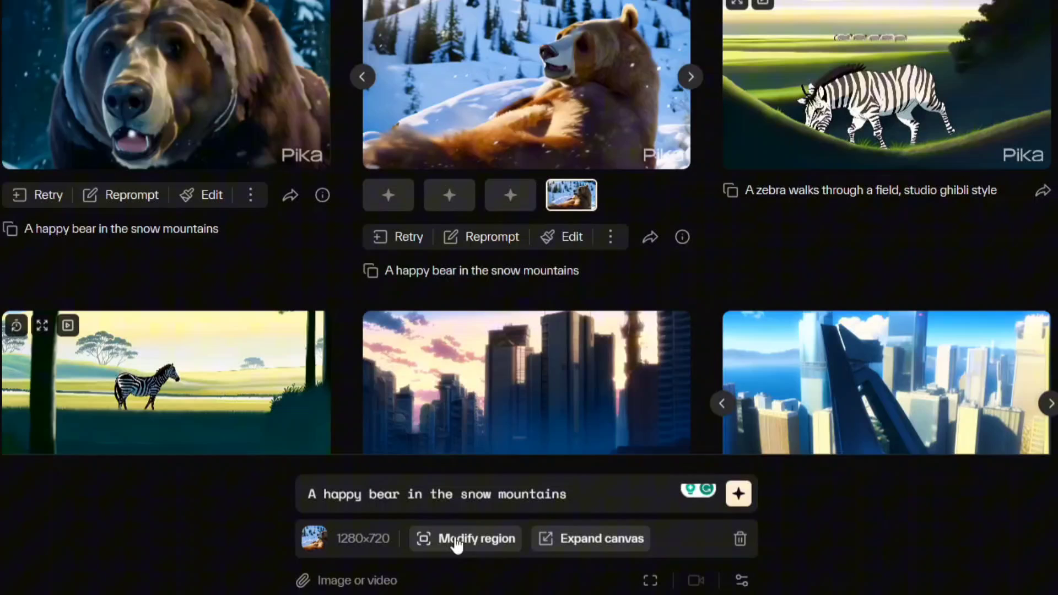
Expand the bear clip's canvas, trying the 16:9, 9:16 and 4:3 ratios.
left_click(583, 543)
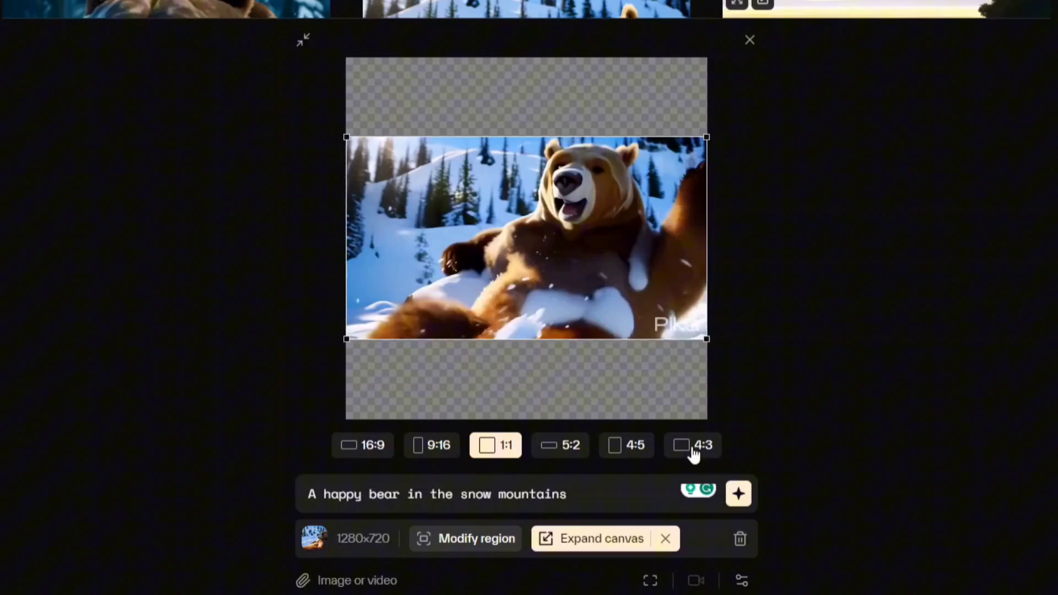
left_click(373, 446)
left_click(432, 448)
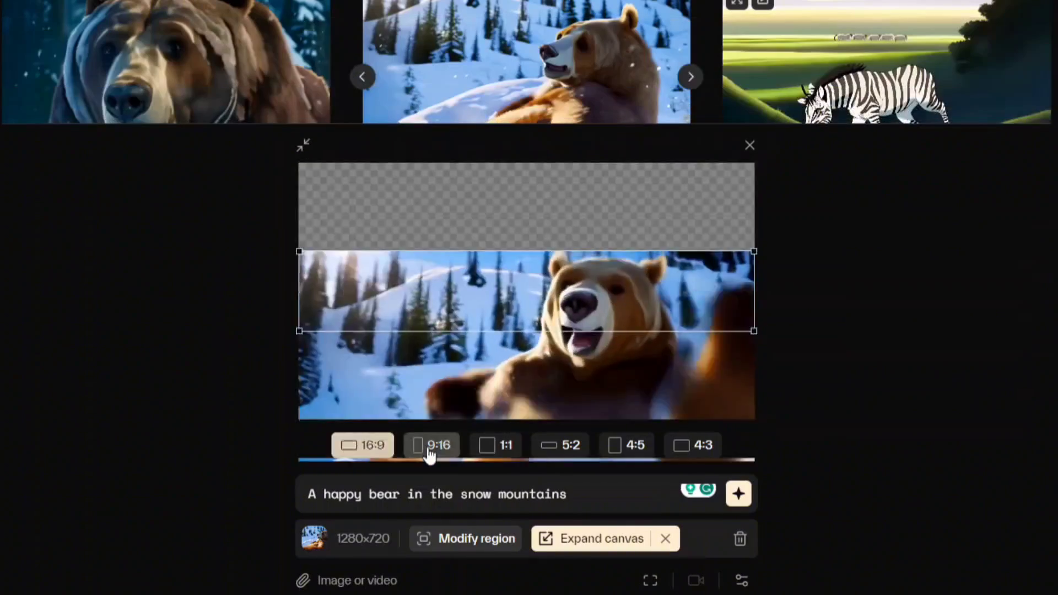
left_click(692, 444)
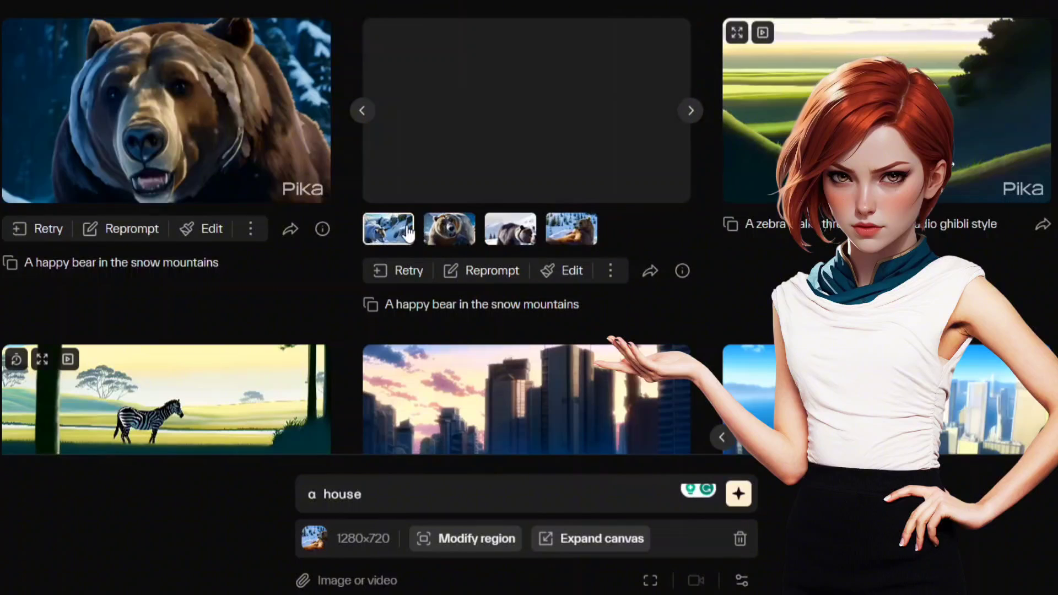
Extend the white bear video by 4 seconds with a Pan right camera motion.
left_click(672, 186)
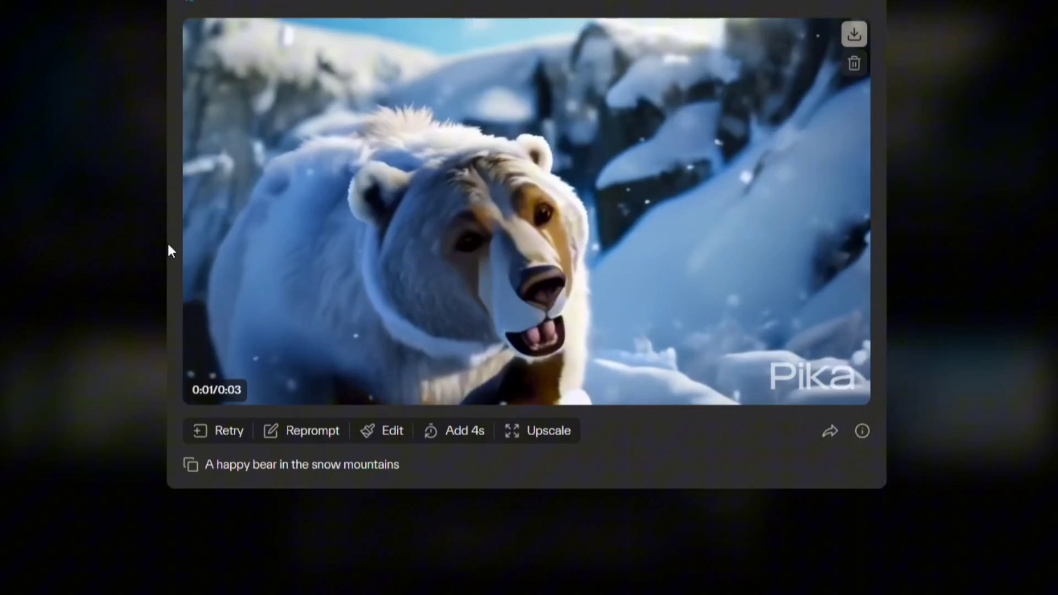
left_click(456, 430)
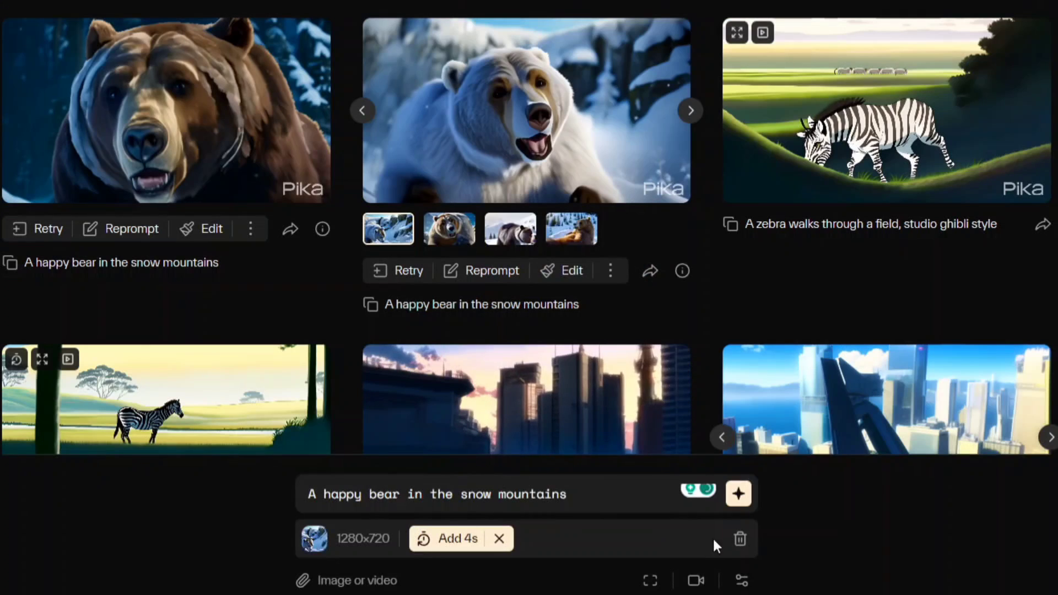
left_click(696, 581)
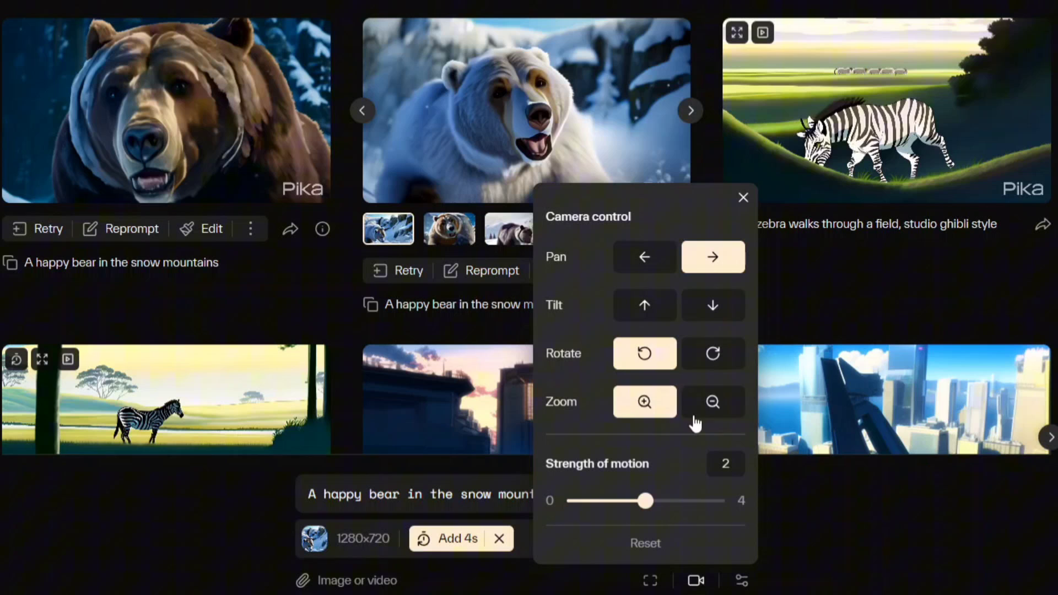
left_click(709, 257)
left_click(803, 560)
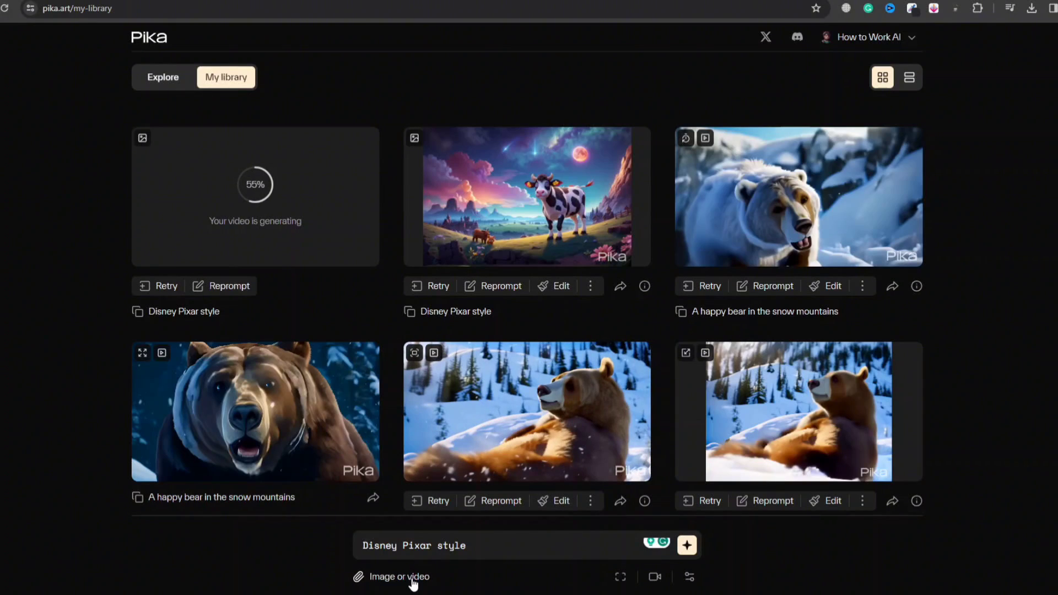
Animate a Downloads image in Disney Pixar style with camera motion, then pick another image.
left_click(413, 579)
double_click(219, 196)
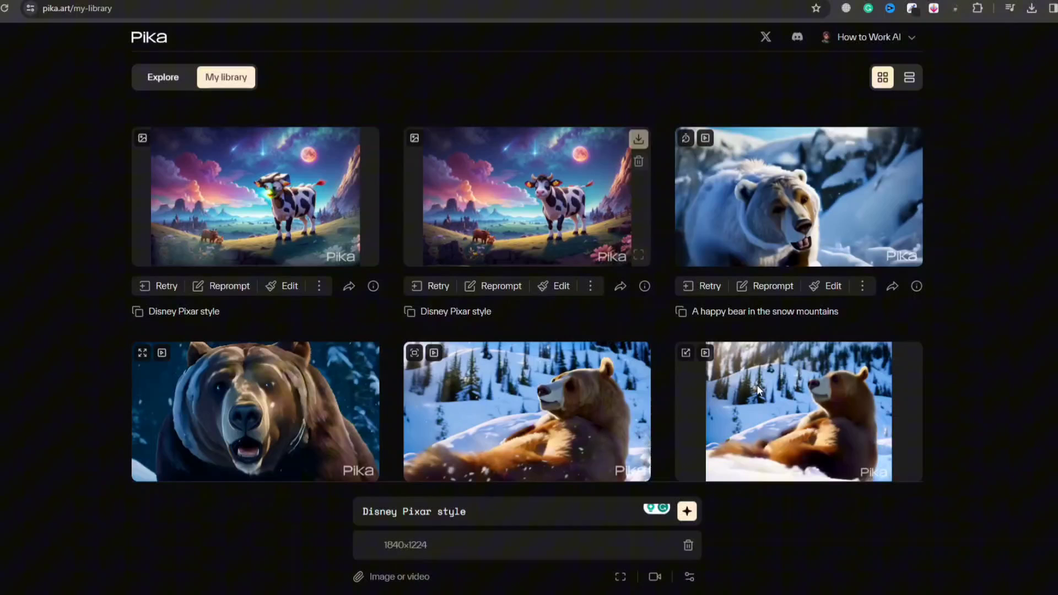
left_click(656, 578)
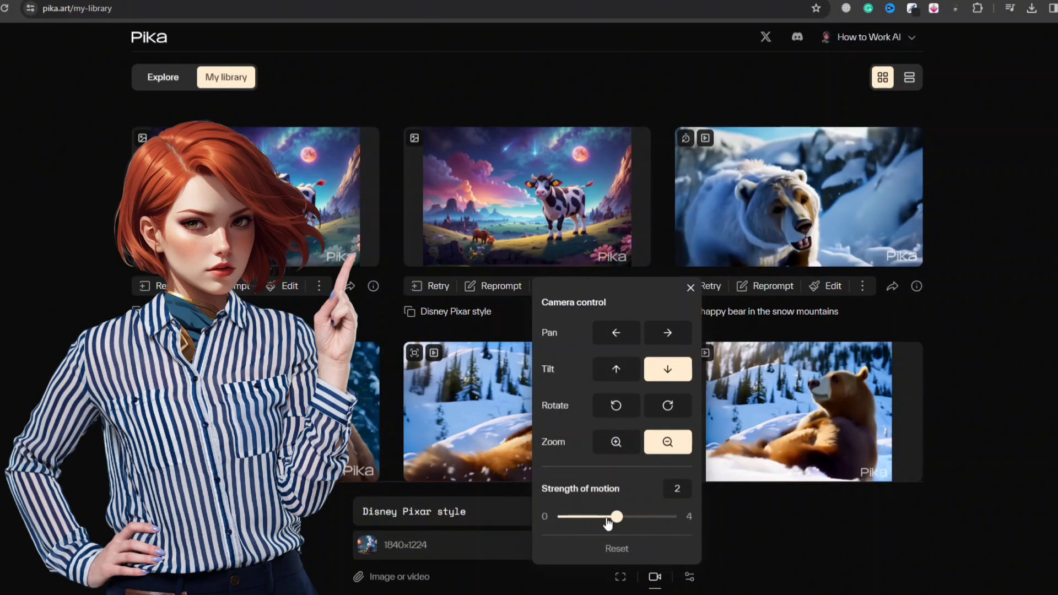
left_click(626, 333)
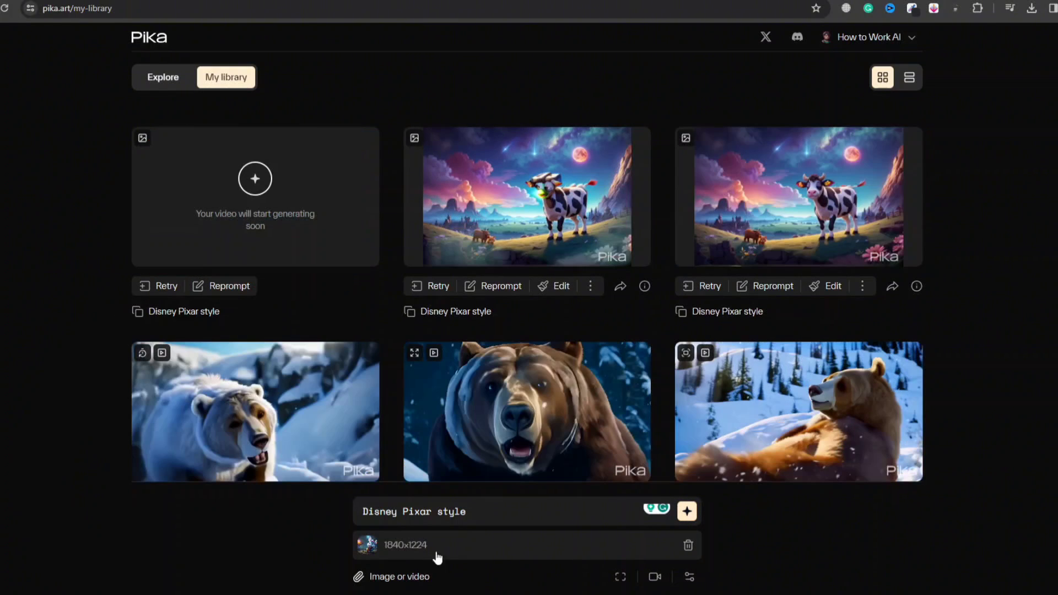
left_click(406, 577)
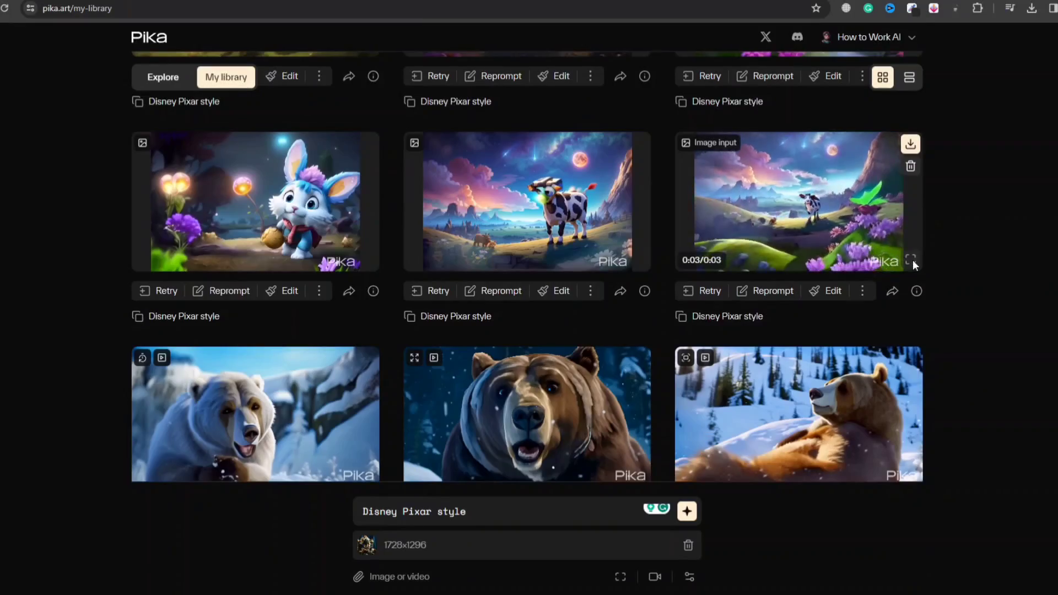
Preview the cow and bunny clips at full size, then open the raccoon clip full size.
left_click(911, 260)
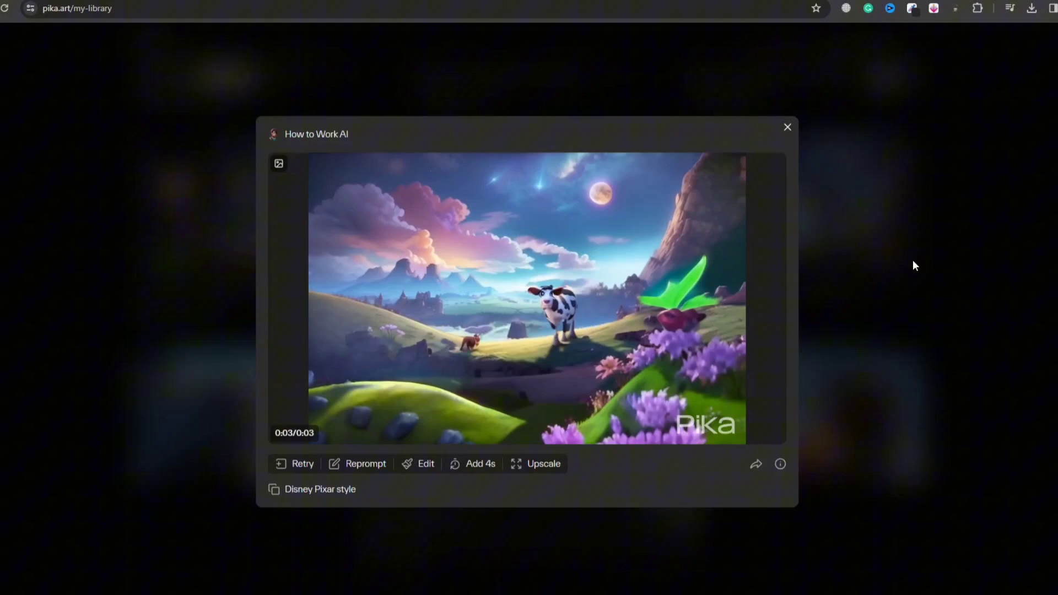
left_click(912, 260)
left_click(366, 260)
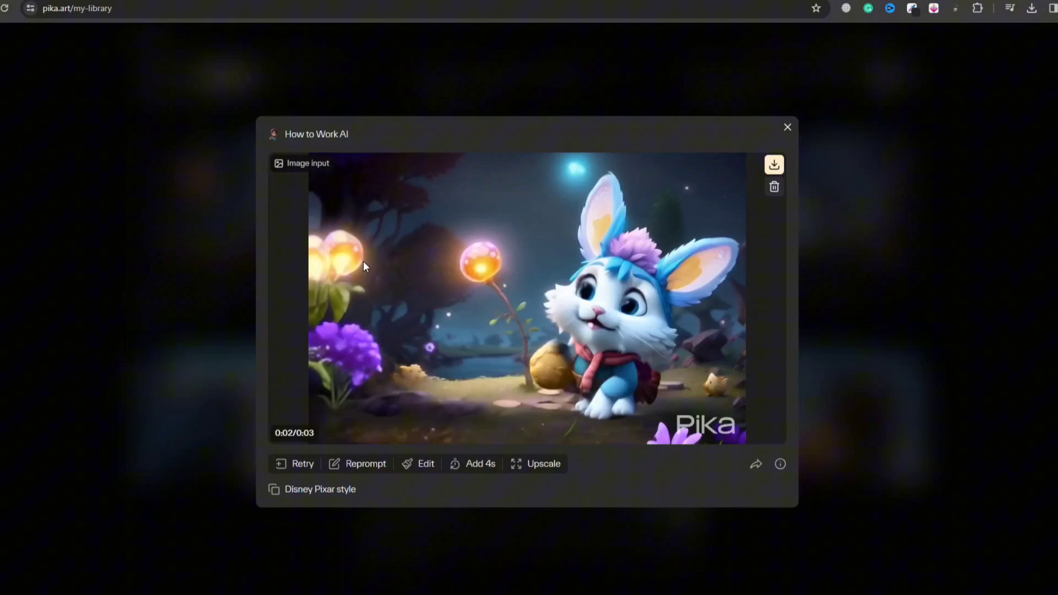
key("Escape")
scroll(871, 299, "up", 3)
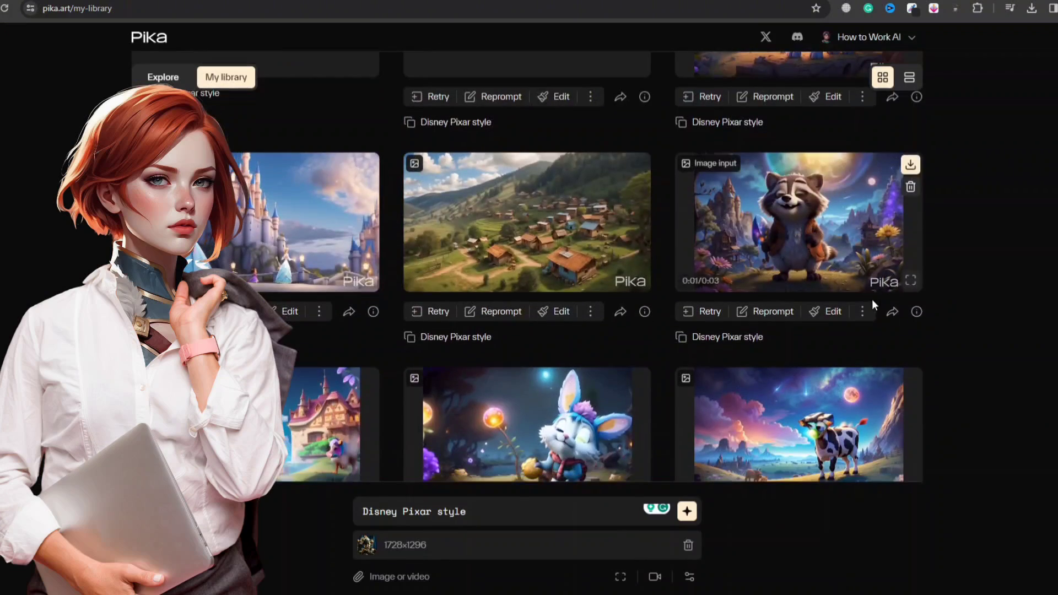
left_click(911, 281)
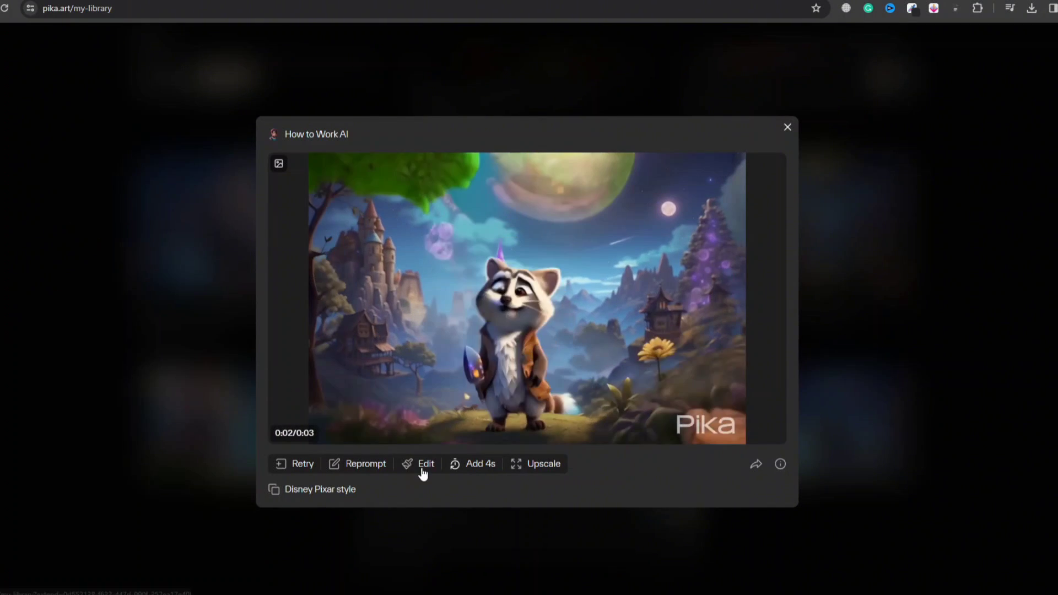
Reuse the raccoon clip's prompt and image, then upscale the village video.
left_click(353, 465)
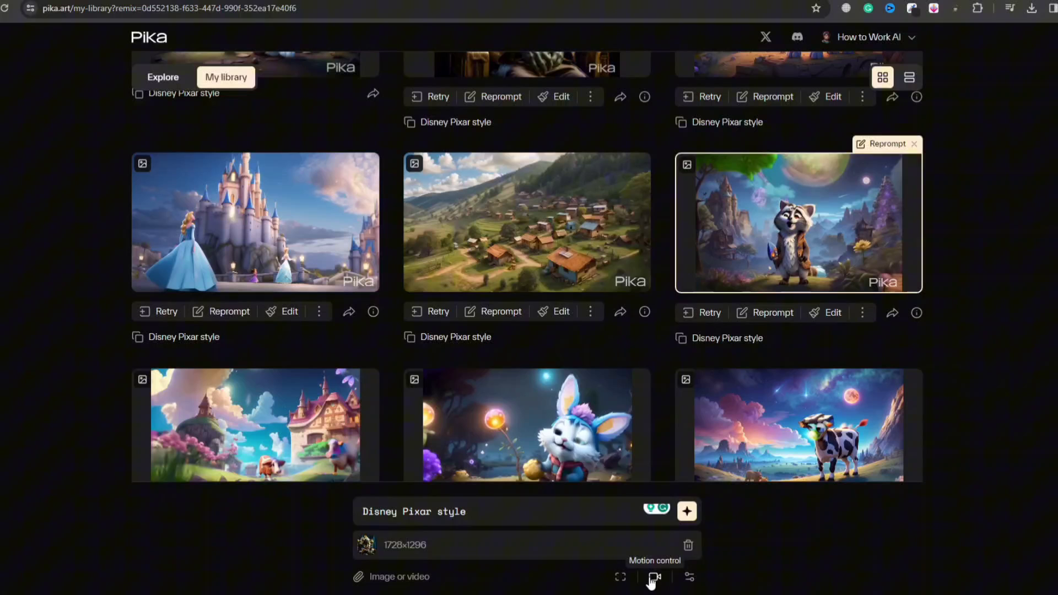
left_click(653, 578)
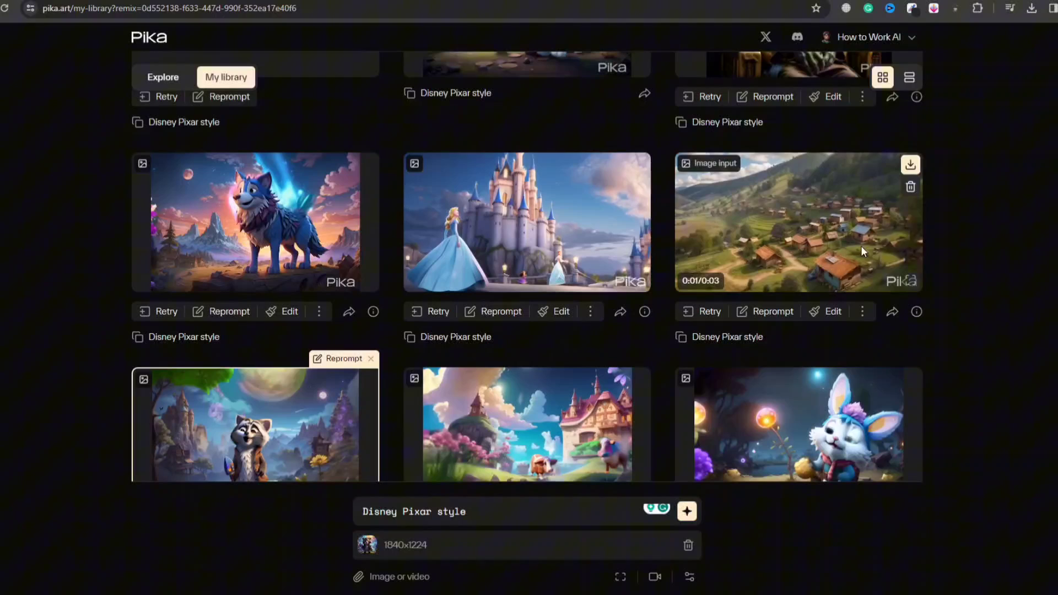
left_click(860, 246)
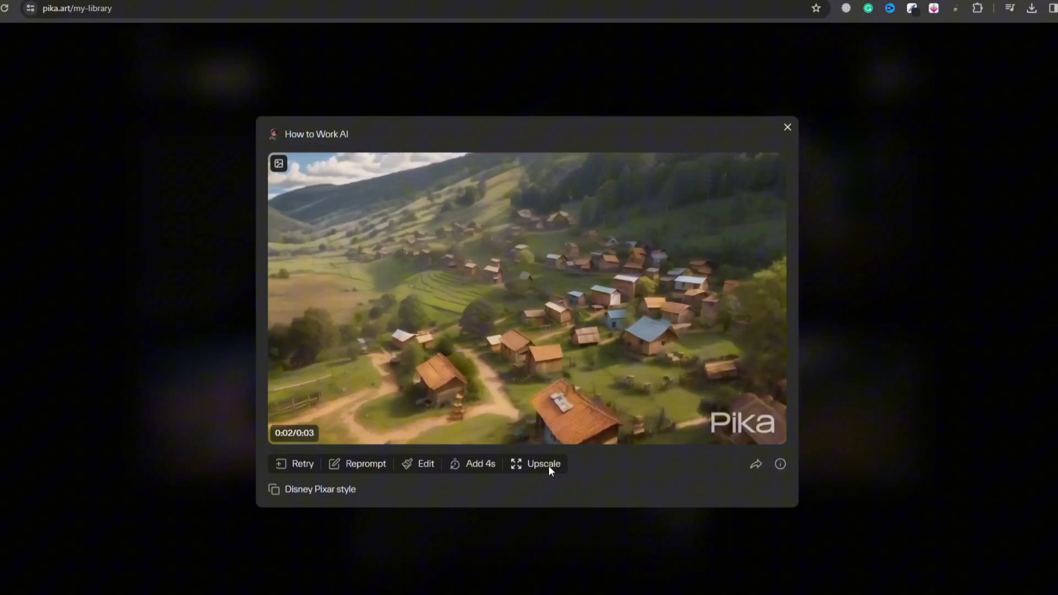
left_click(548, 465)
Extend the village video by 4 seconds.
scroll(840, 386, "down", 5)
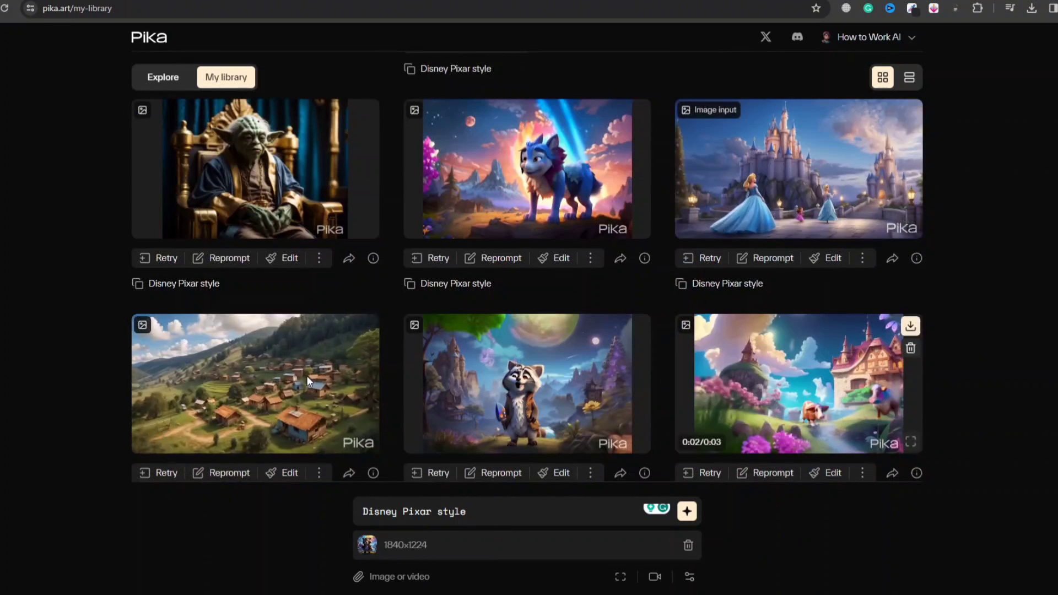
left_click(365, 440)
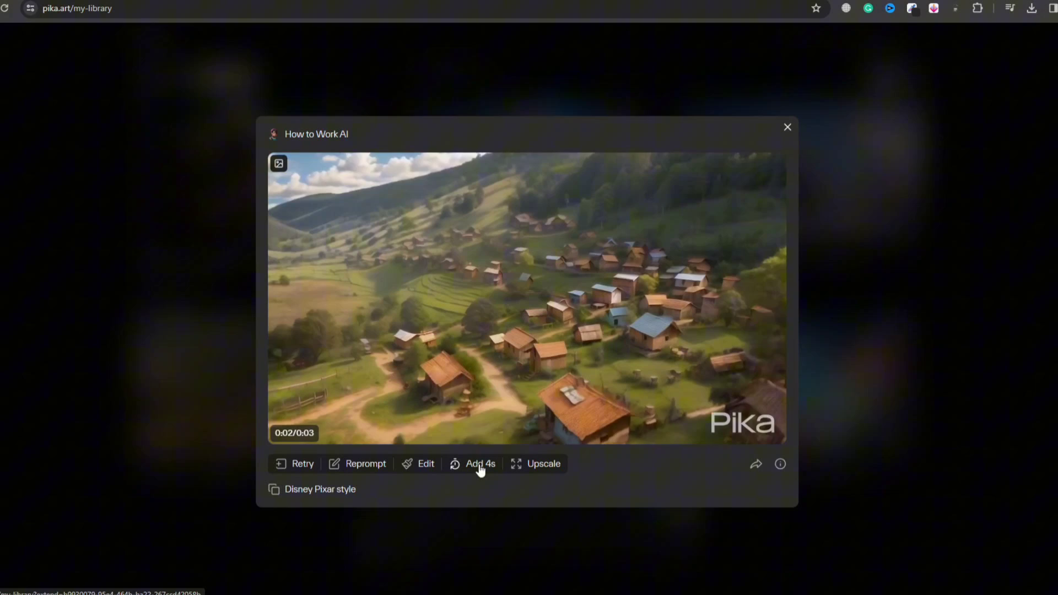
left_click(478, 464)
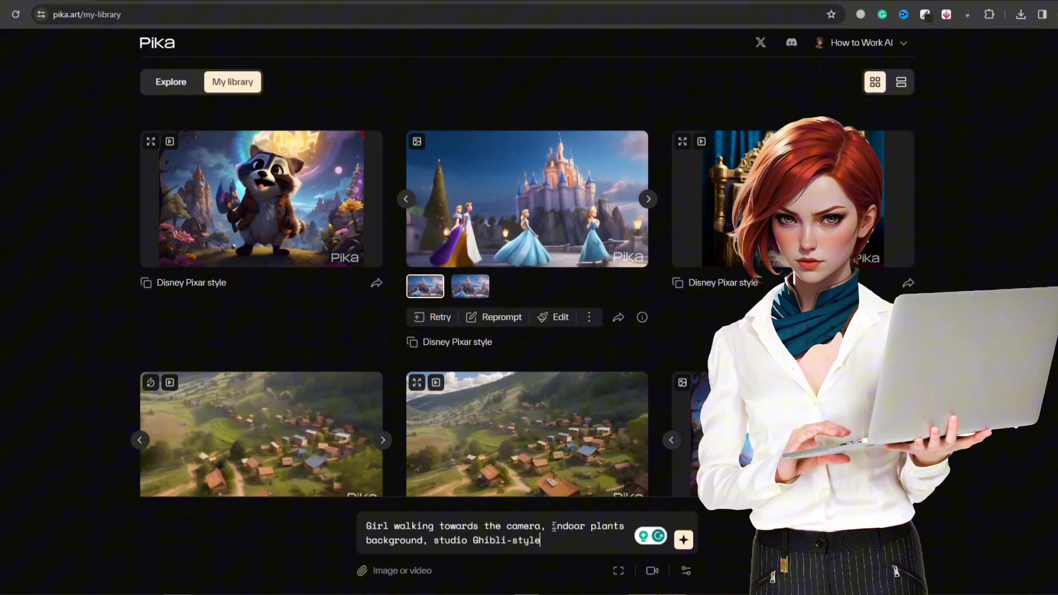
Attach the girl clip from Downloads, set 24 fps, and begin the negative prompt with 'bad'.
left_click(404, 571)
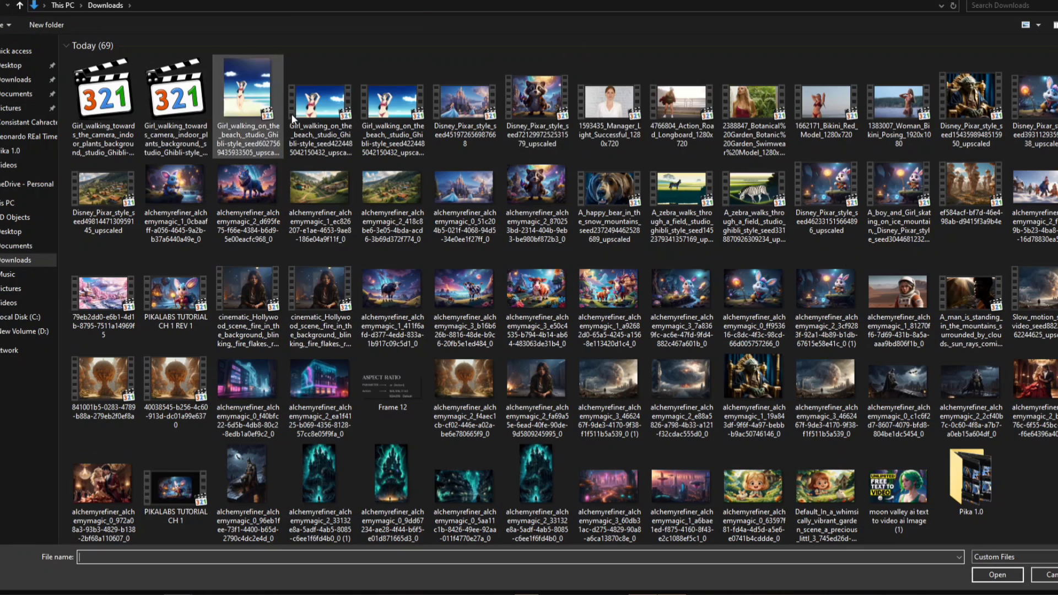
left_click(778, 108)
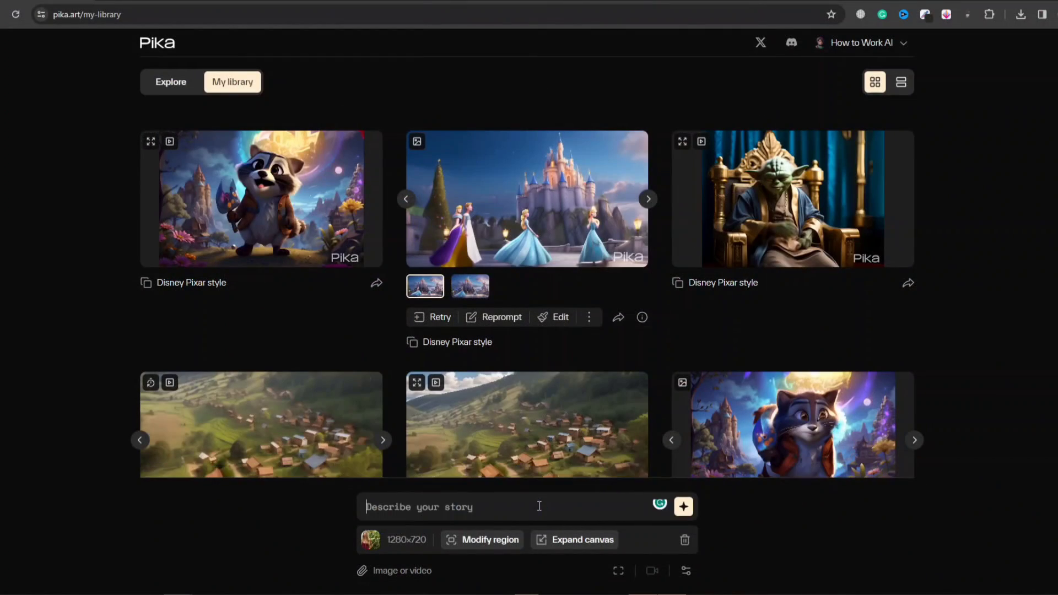
left_click(619, 572)
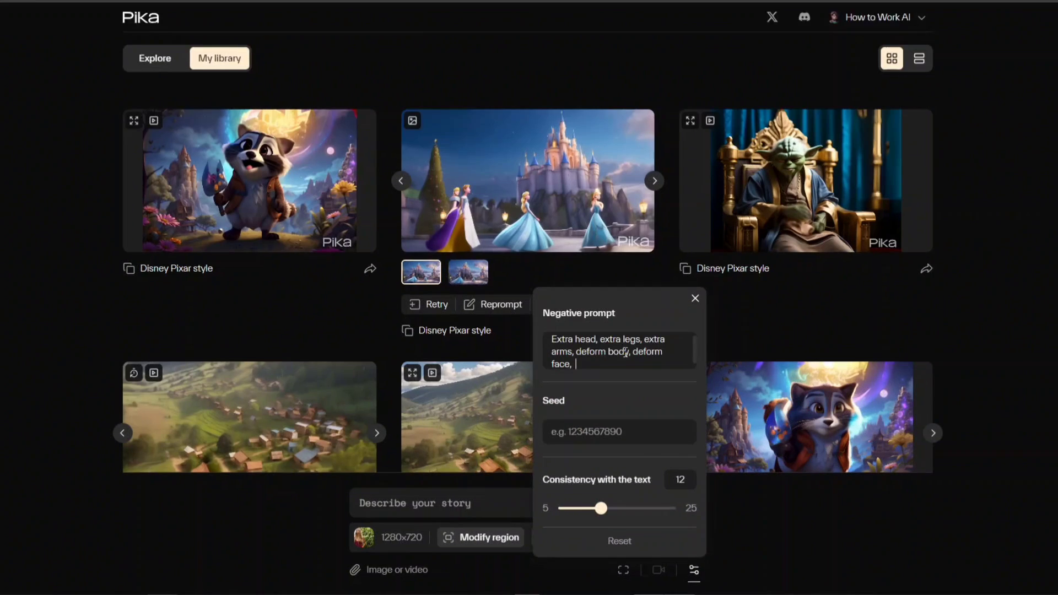
type("bad")
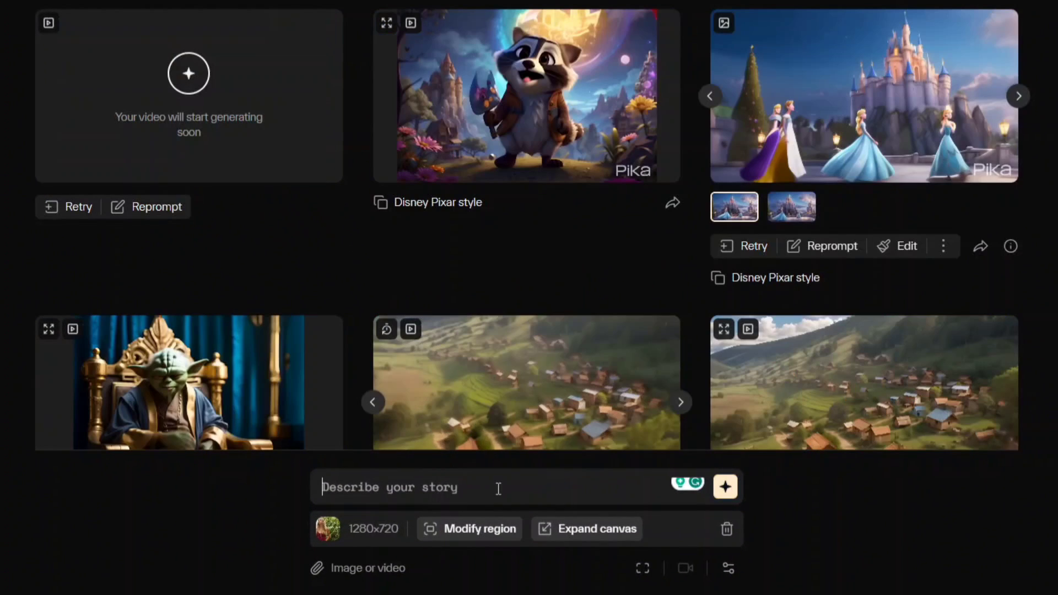
Paste the Ghibli-style girl prompt and expand the canvas to 9:16 portrait.
type("Girl walking towards the camera, indoor plants background, studio Ghibli-style")
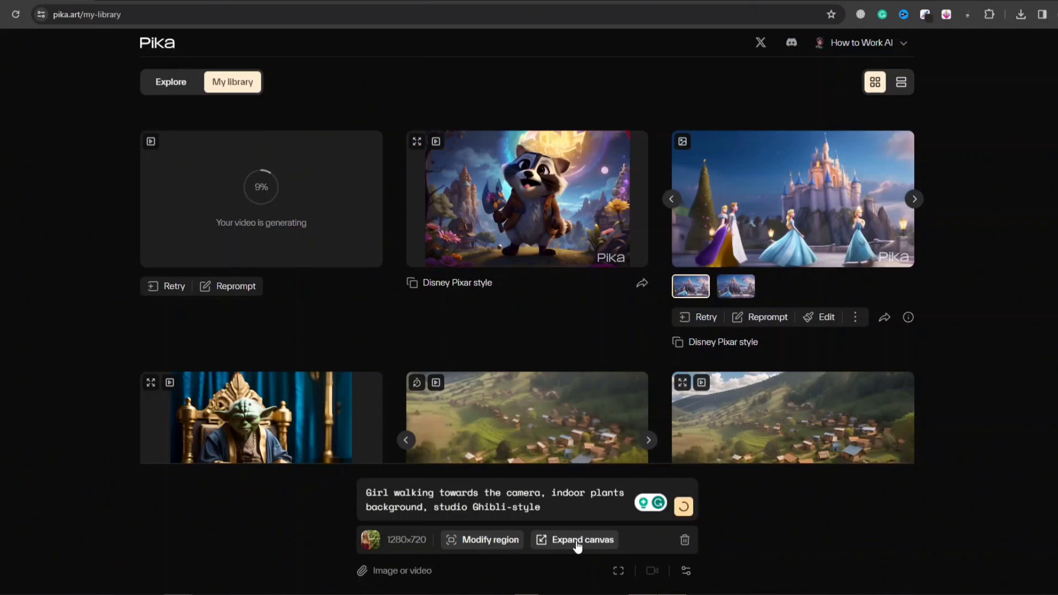
left_click(577, 543)
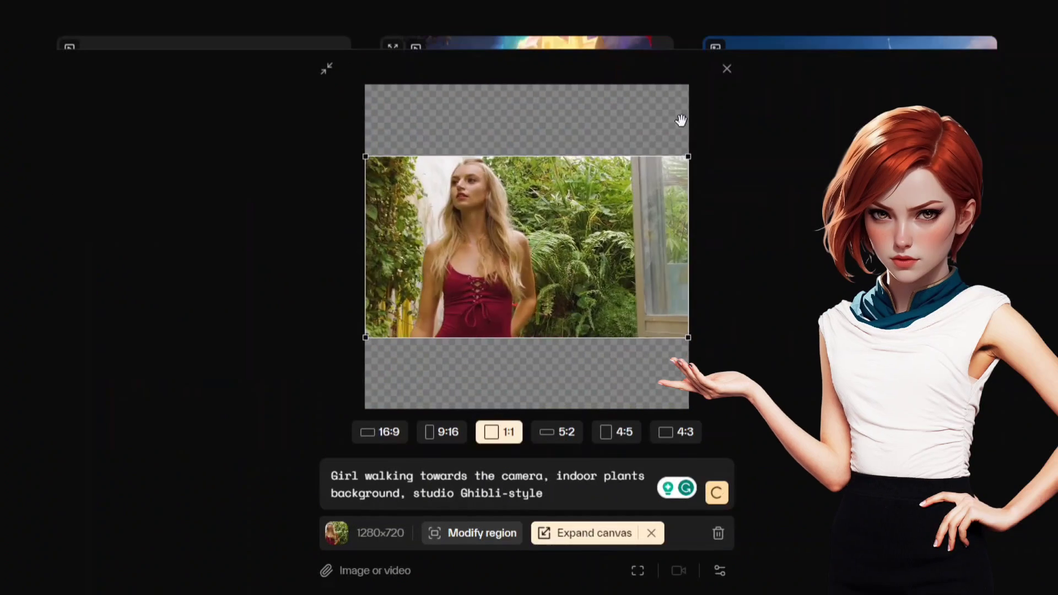
left_click(449, 439)
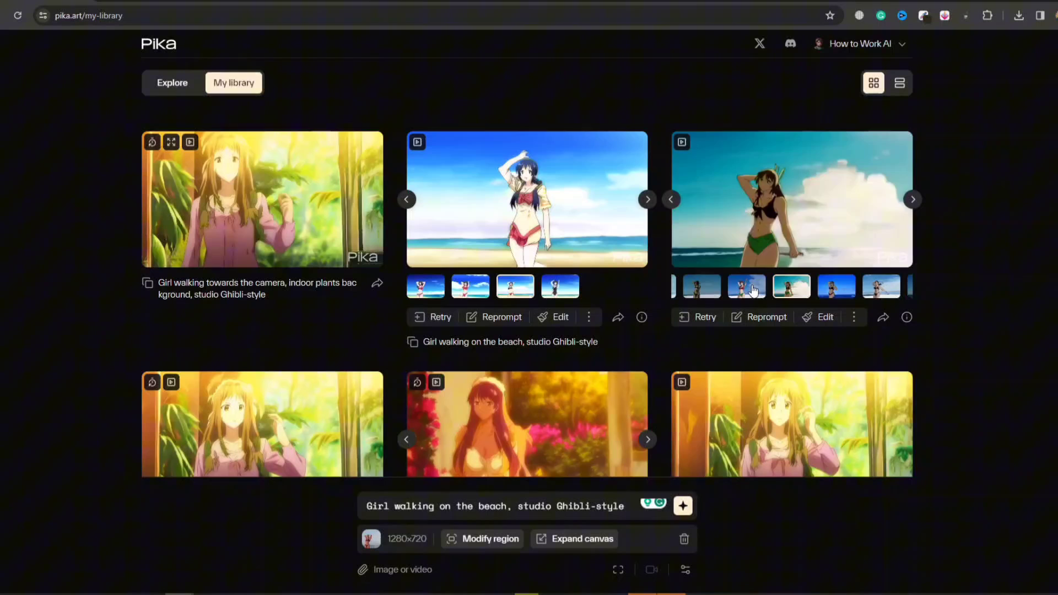
Switch the beach card to the red-bikini variation and play the beach clips full size.
left_click(752, 290)
left_click(901, 256)
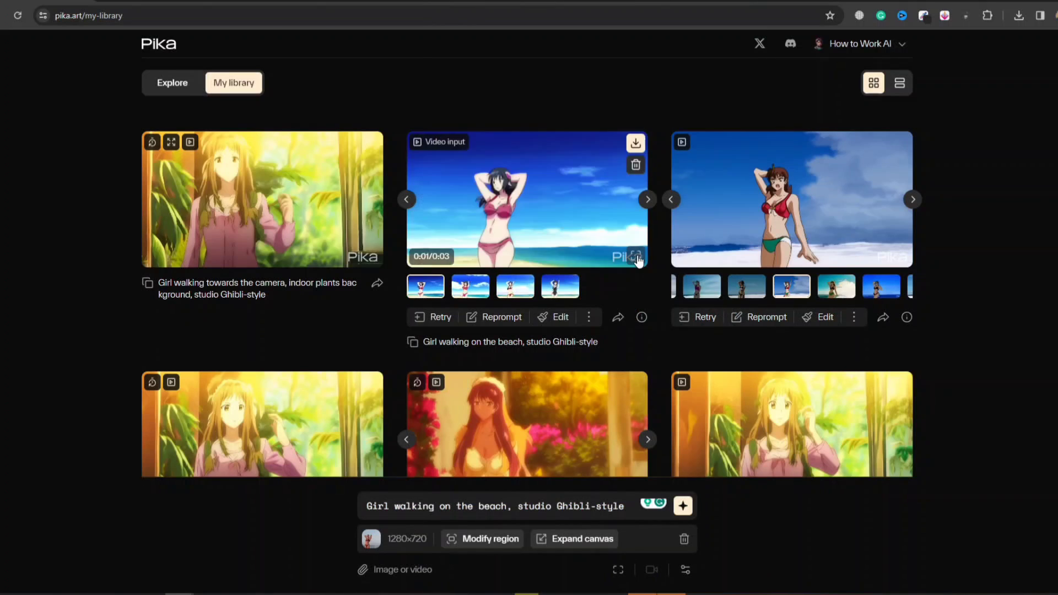
left_click(636, 257)
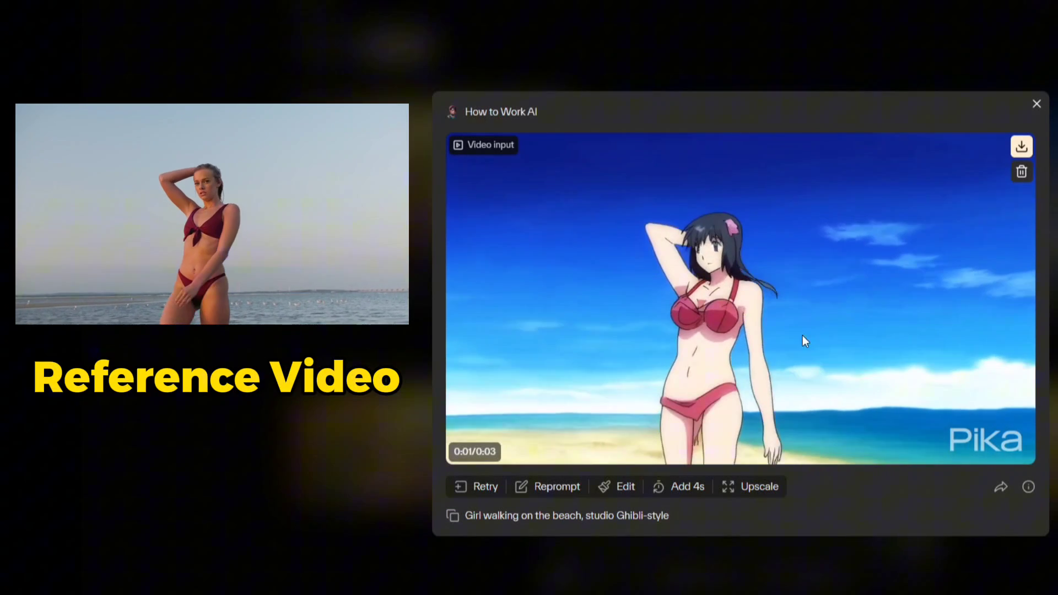